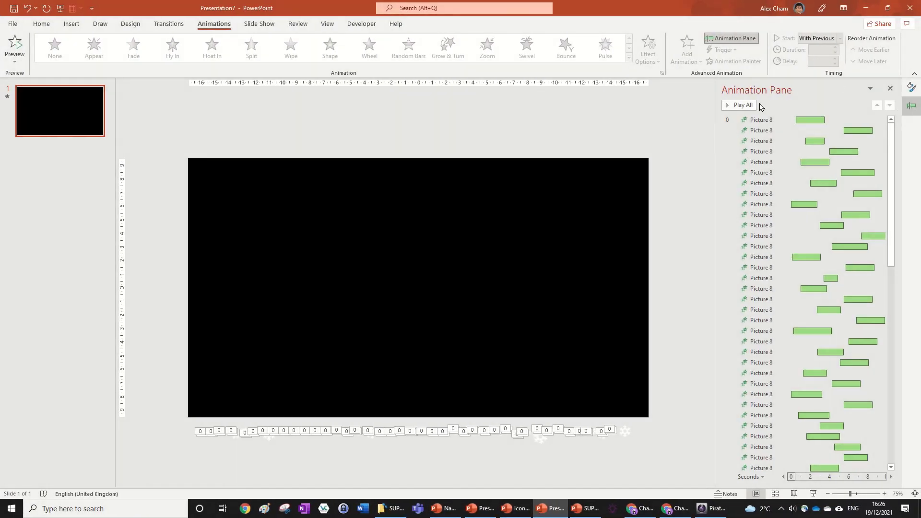
- Preview the finished snowfall animation and create a new blank presentation
click(748, 107)
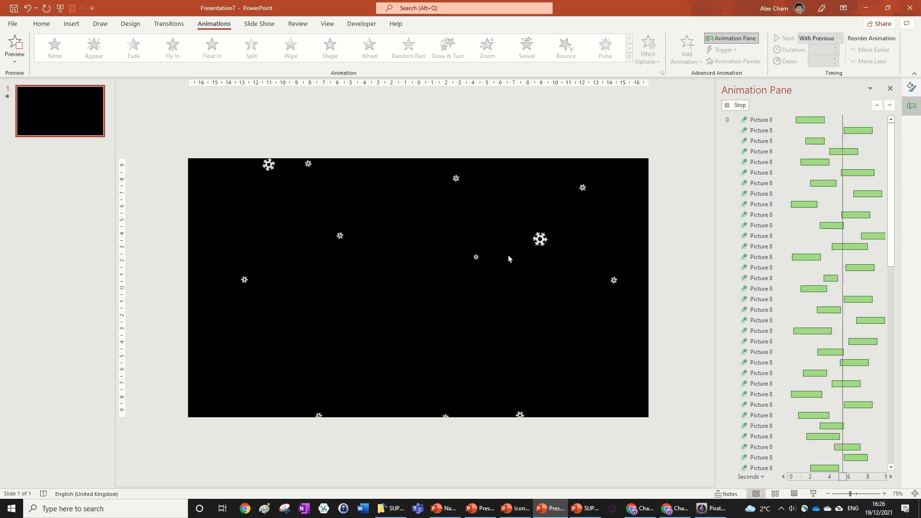
click(12, 24)
click(44, 71)
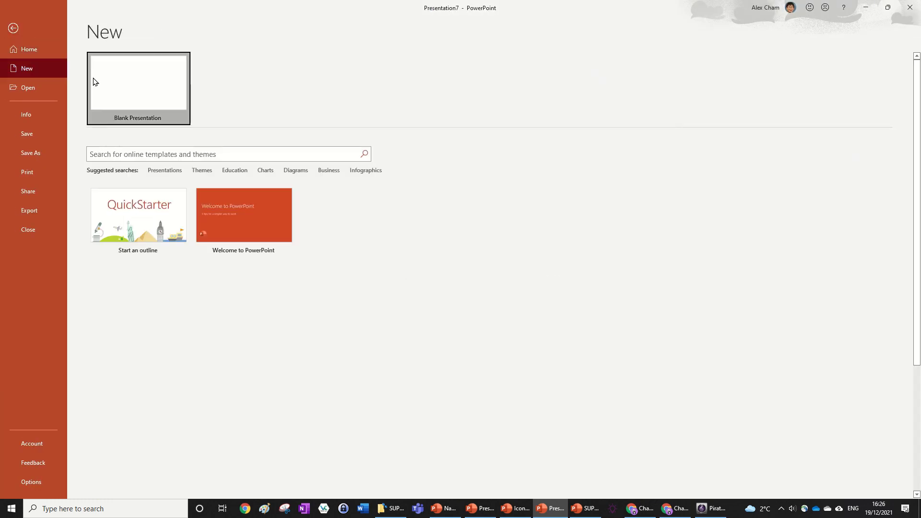
click(106, 84)
click(539, 510)
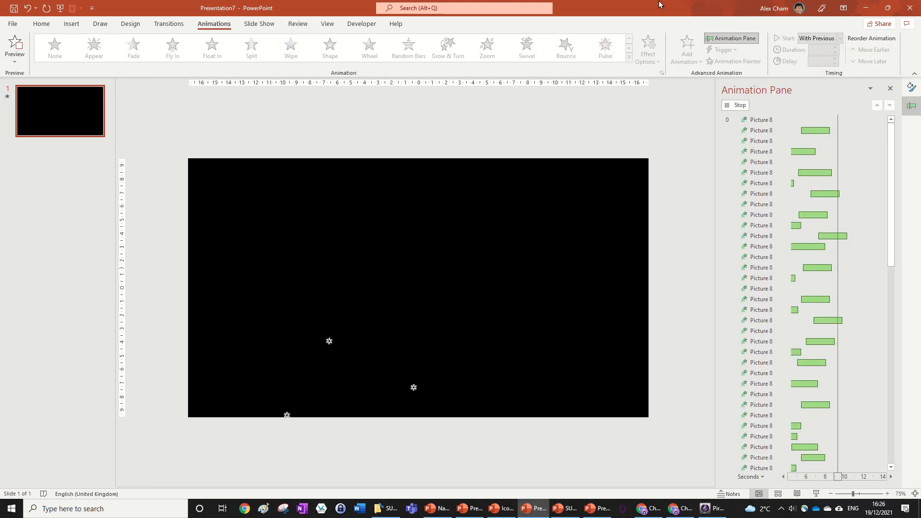
drag(658, 5, 920, 1)
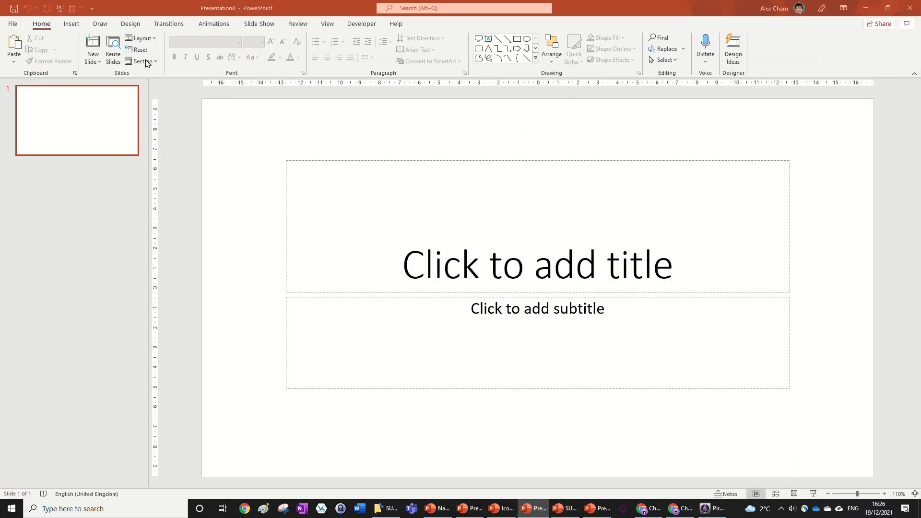
- Set the slide background to a solid black fill and change the slide layout to Blank
click(131, 24)
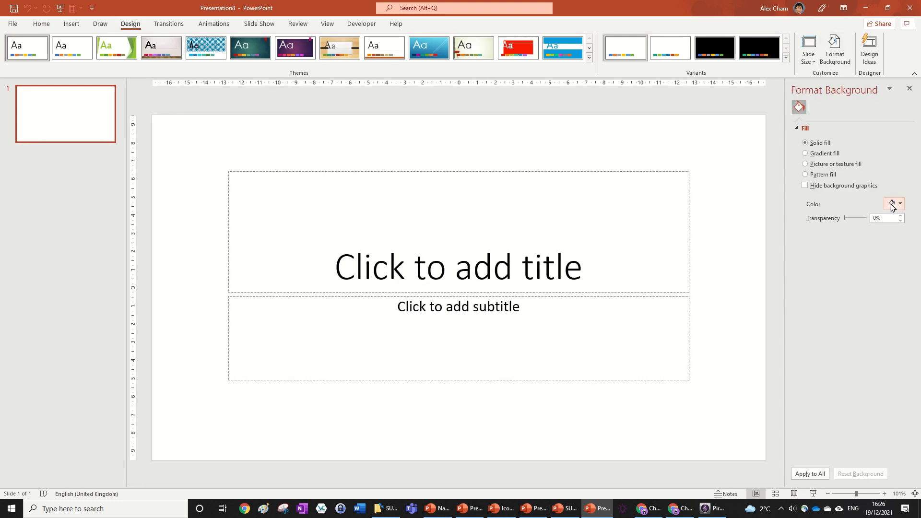
click(895, 203)
click(850, 240)
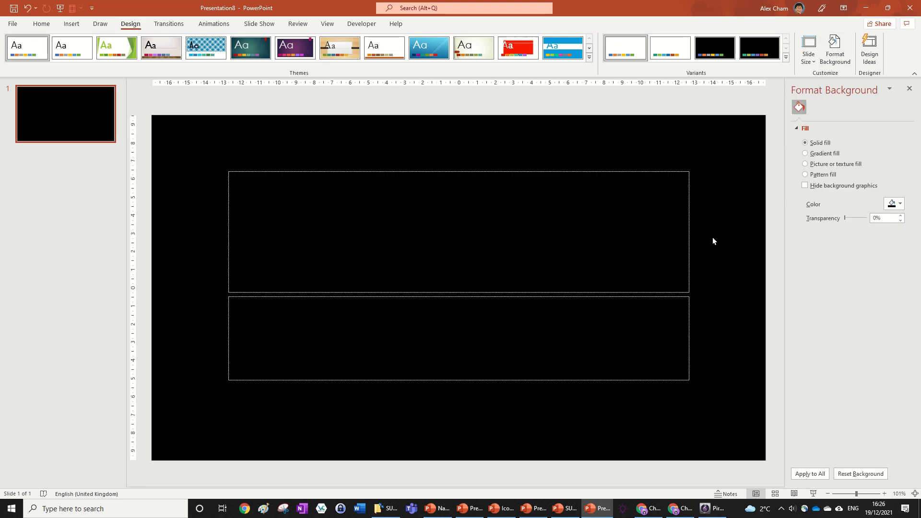
click(41, 24)
click(134, 39)
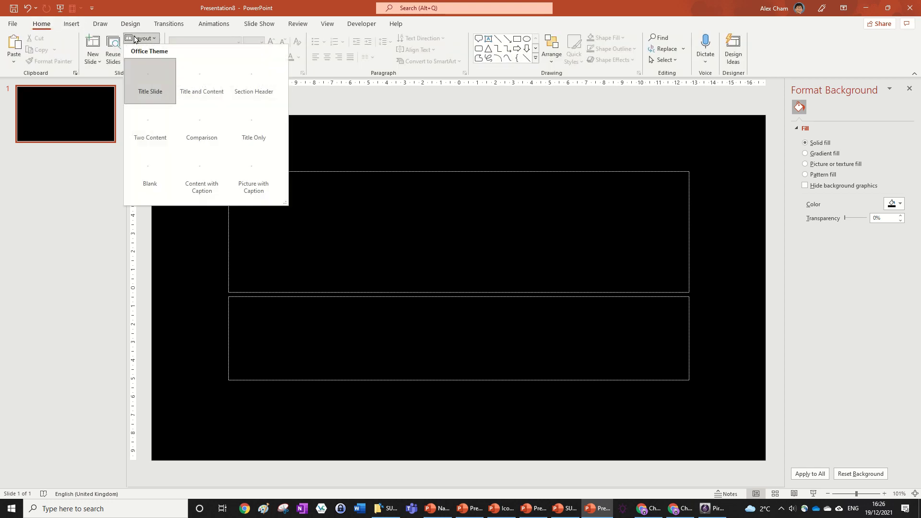
click(146, 165)
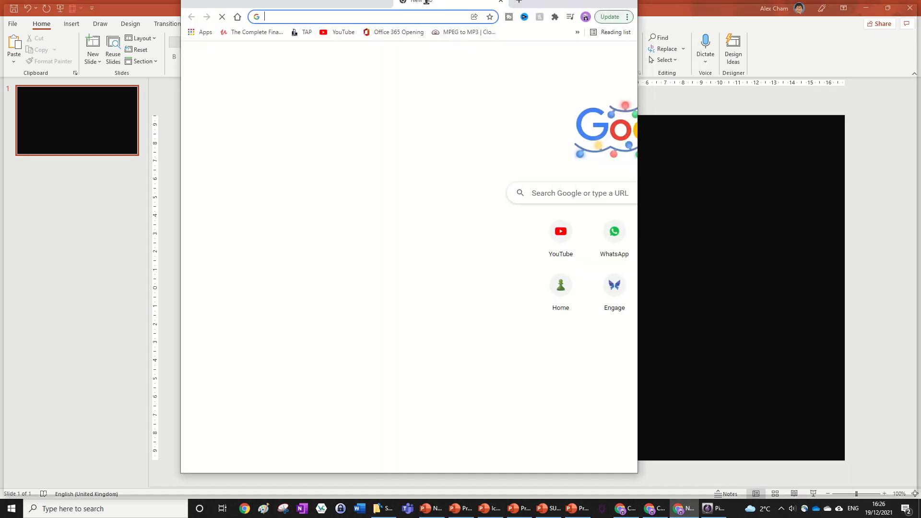
- Search Google Images for "white snowflake png" and look through the results for a suitable snowflake
double_click(428, 5)
text(white)
key(Return)
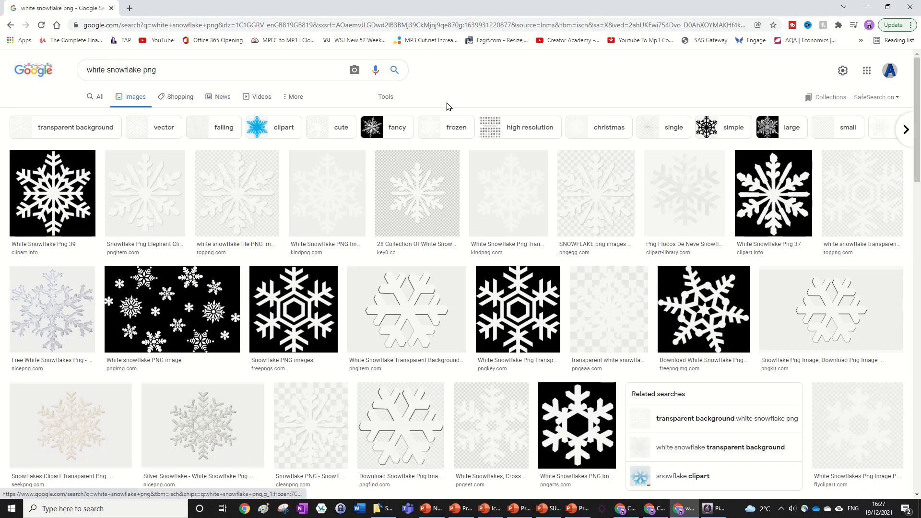
scroll(449, 108, down, 2)
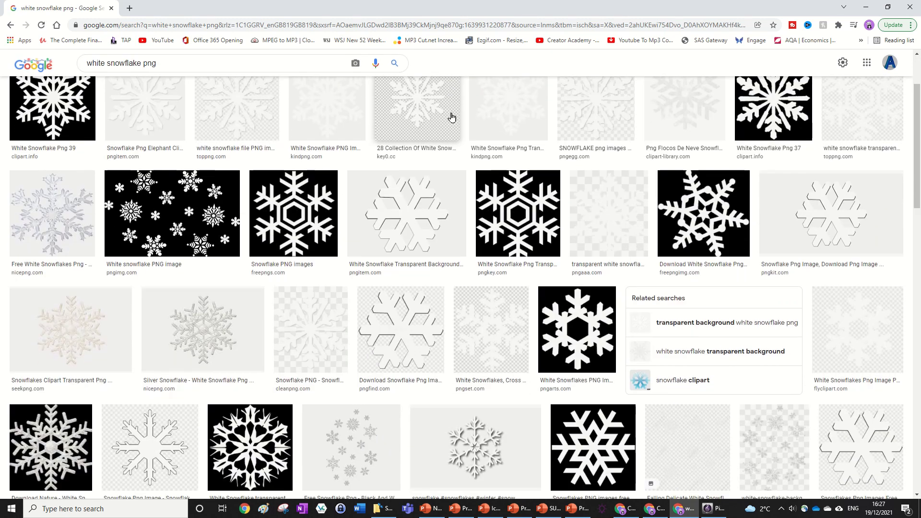
scroll(451, 117, down, 1)
scroll(480, 146, up, 3)
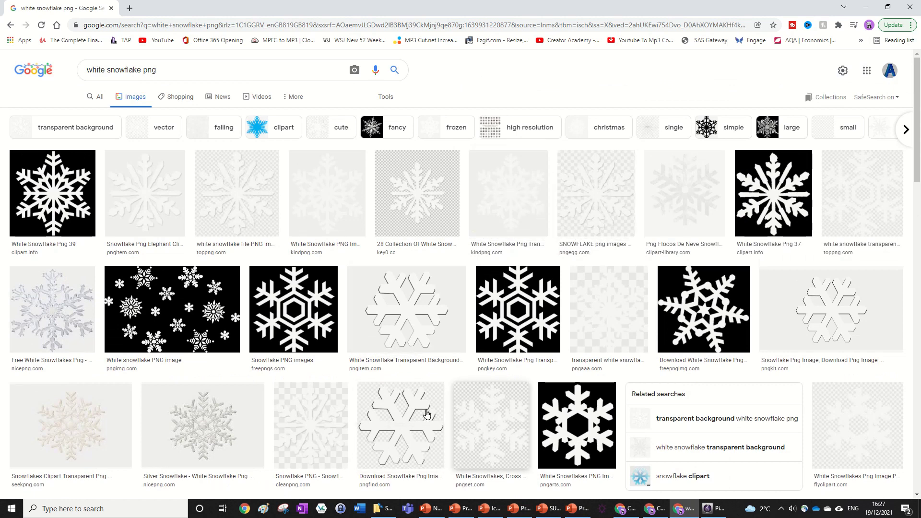
- Insert Snowflake.png from its project folder onto the black PowerPoint slide and shrink it around its centre to about 1.09 cm by 1.01 cm
click(381, 508)
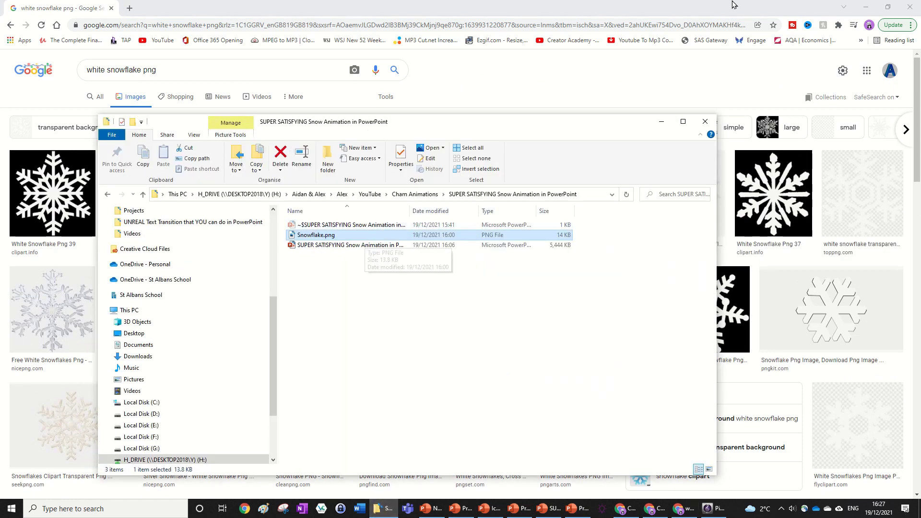
click(910, 7)
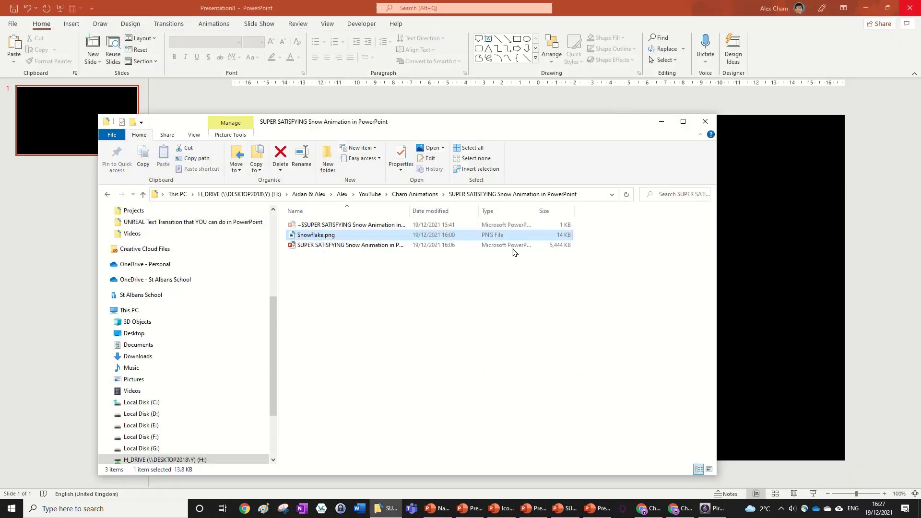
drag(494, 234, 647, 130)
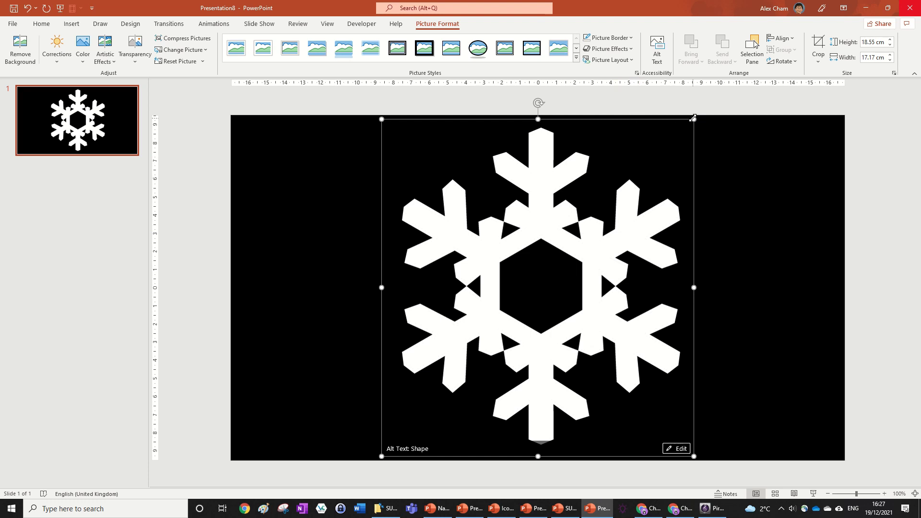
drag(693, 118, 547, 287)
scroll(583, 294, down, 3)
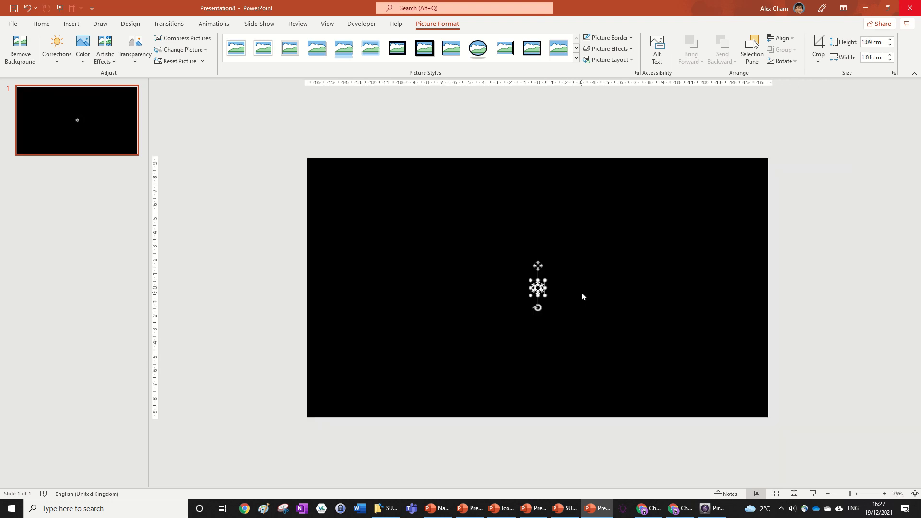
- Duplicate the animated snowflake below the slide's lower-left corner and place the copy just to the right of the original
scroll(582, 294, up, 1)
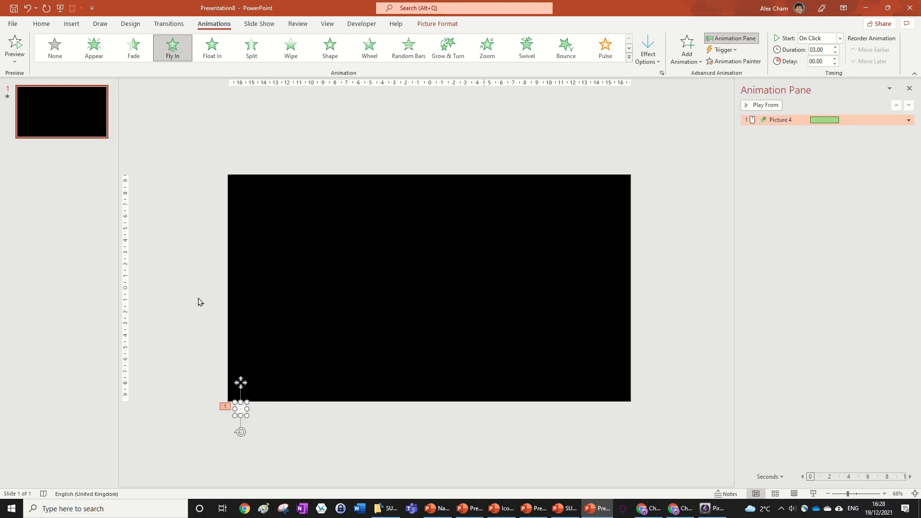
ctrl+scroll(307, 431, up, 15)
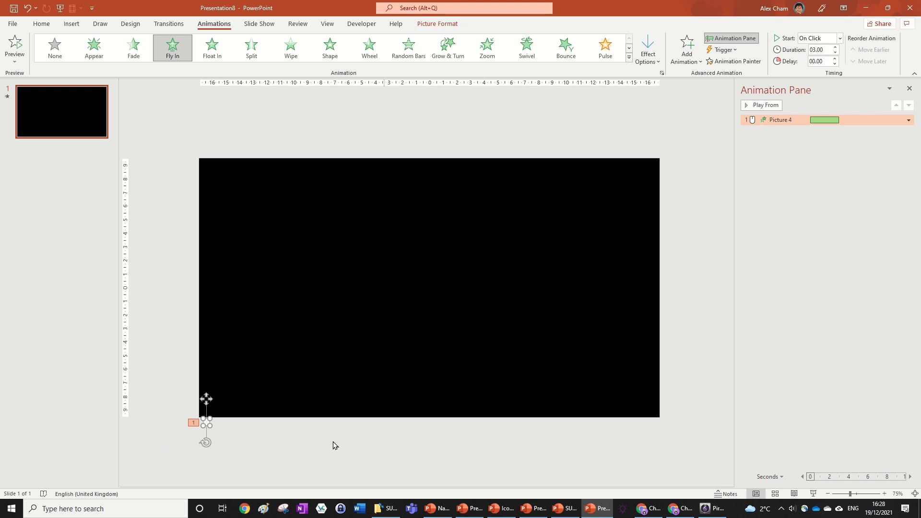
drag(207, 399, 218, 401)
scroll(277, 427, up, 12)
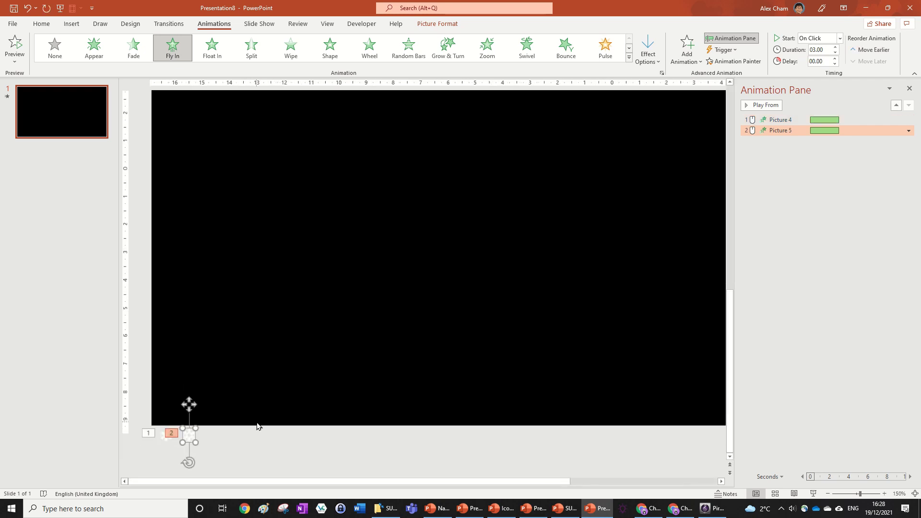
scroll(256, 423, up, 3)
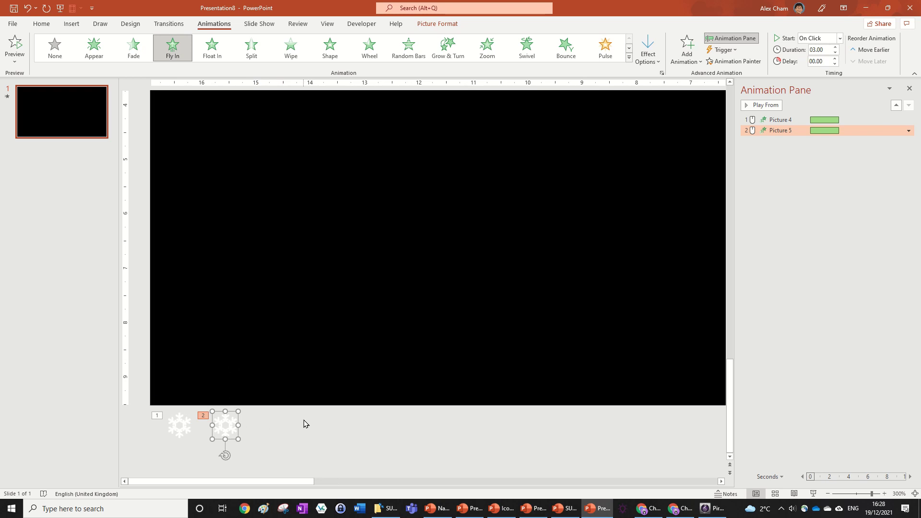
- Keep duplicating the snowflake at equal spacing until a row of 40 spans the full width below the slide
key(ctrl+d)
key(ctrl+d)
key(ctrl+d)
key(ctrl+d)
key(ctrl+d)
key(ctrl+d)
key(ctrl+d)
key(ctrl+d)
key(ctrl+d)
key(ctrl+d)
key(ctrl+d)
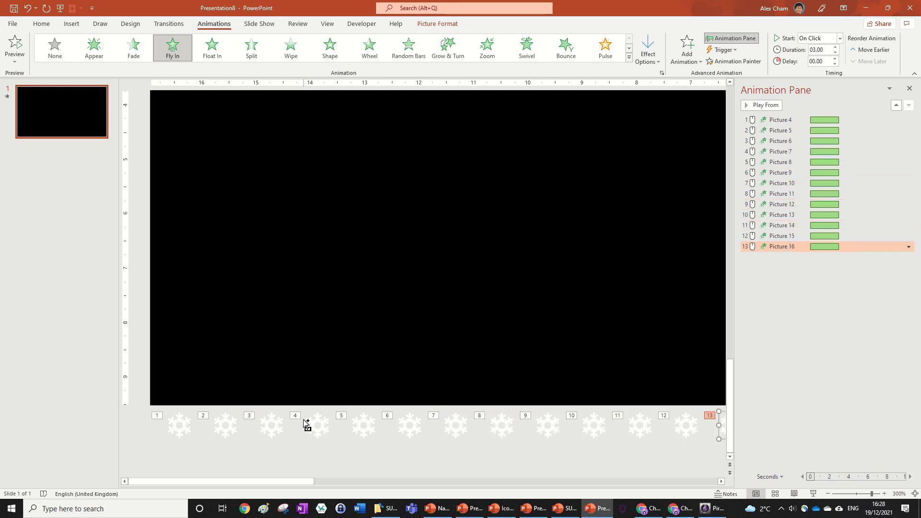
key(ctrl+v)
key(ctrl+v)
key(ctrl+v)
key(ctrl+v)
key(ctrl+v)
key(ctrl+v)
key(ctrl+v)
key(ctrl+v)
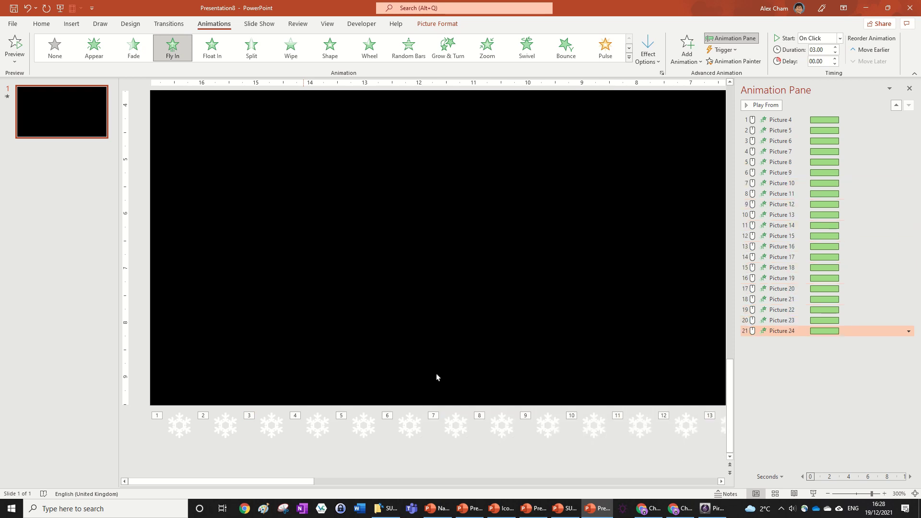
scroll(436, 374, down, 10)
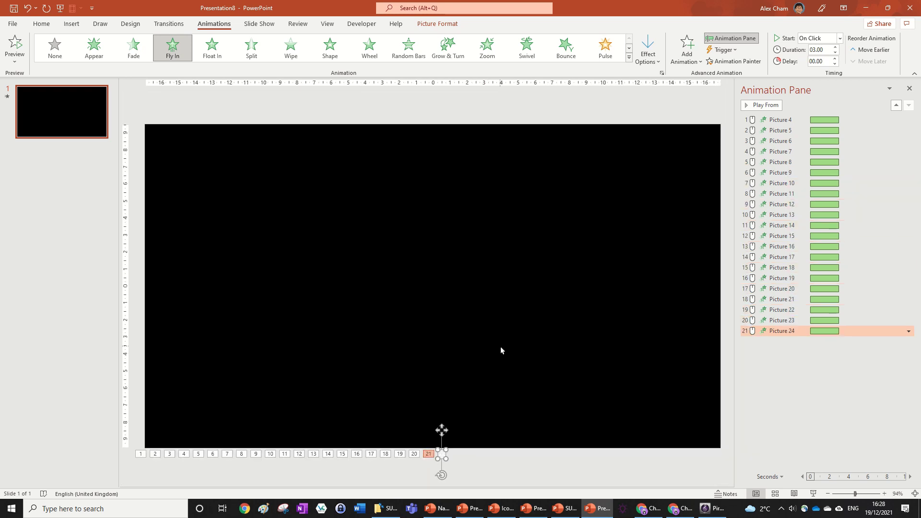
key(ctrl+v)
key(ctrl+v)
key(ctrl+v)
key(ctrl+v)
key(ctrl+v)
key(ctrl+v)
key(ctrl+v)
key(ctrl+v)
key(ctrl+v)
key(ctrl+v)
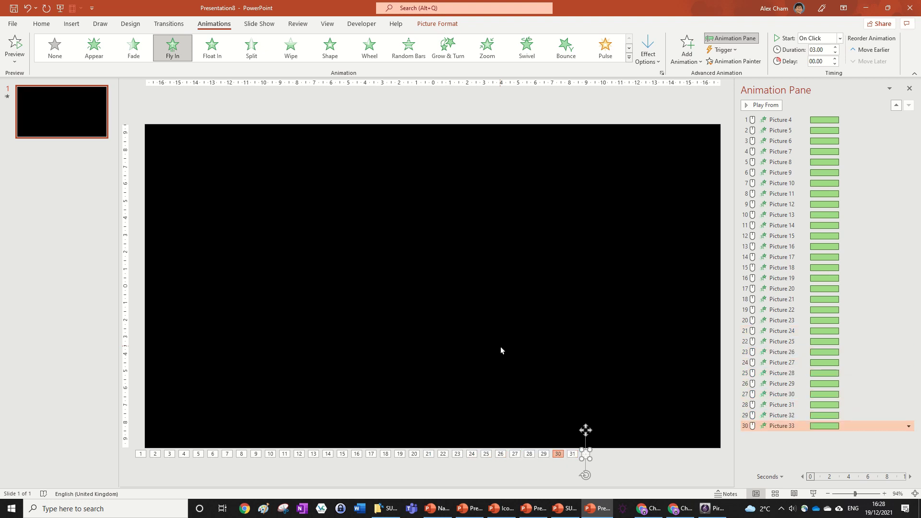
key(ctrl+v)
key(ctrl+v)
key(ctrl+v)
key(ctrl+v)
key(ctrl+v)
key(ctrl+v)
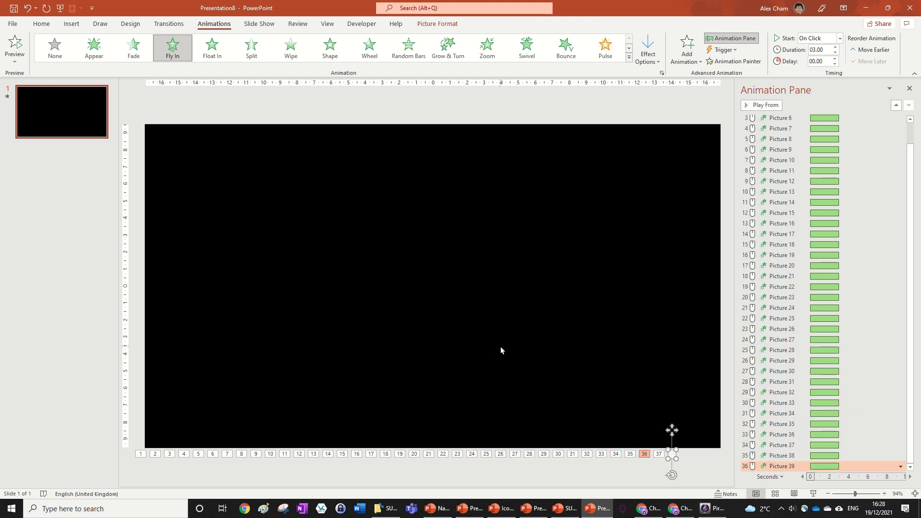
key(ctrl+v)
key(ctrl+v)
key(ctrl+v)
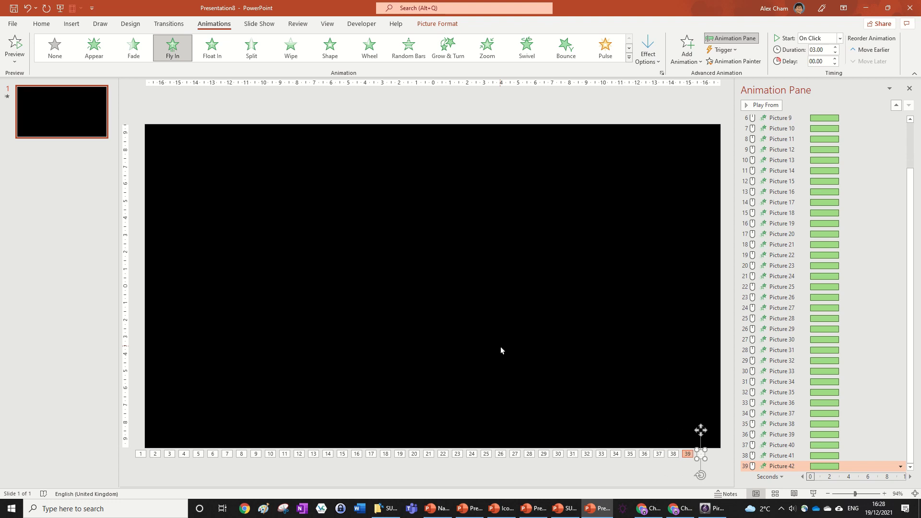
key(ctrl+d)
- Select the whole row of snowflakes and shift it slightly to the left beneath the slide
scroll(499, 350, down, 1)
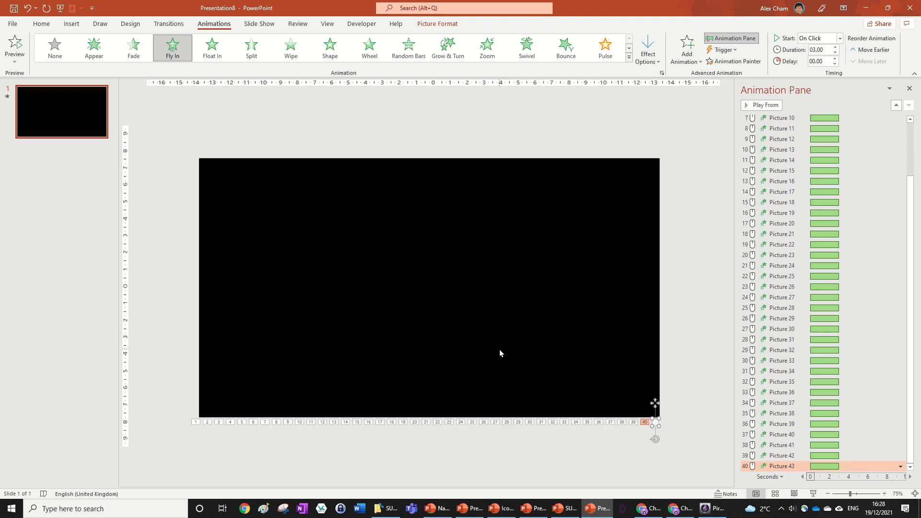
drag(693, 439, 124, 347)
drag(471, 405, 467, 406)
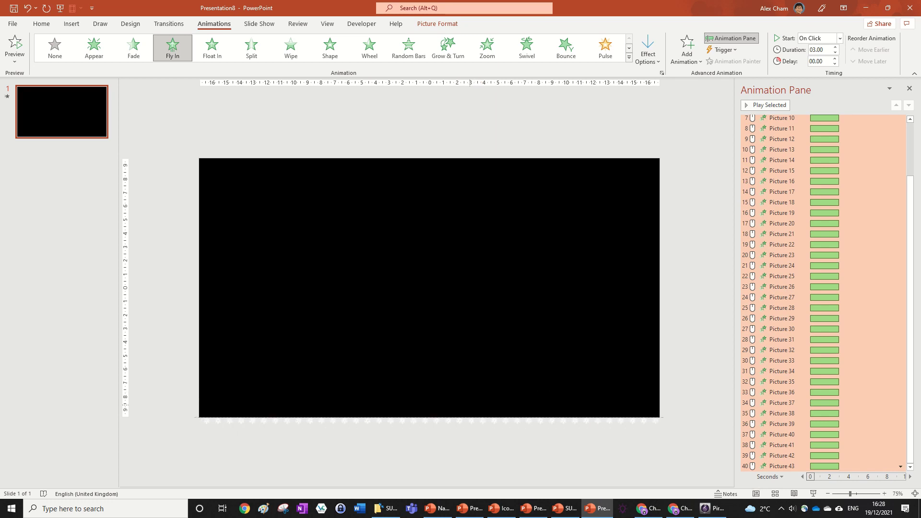
drag(469, 405, 468, 405)
click(484, 330)
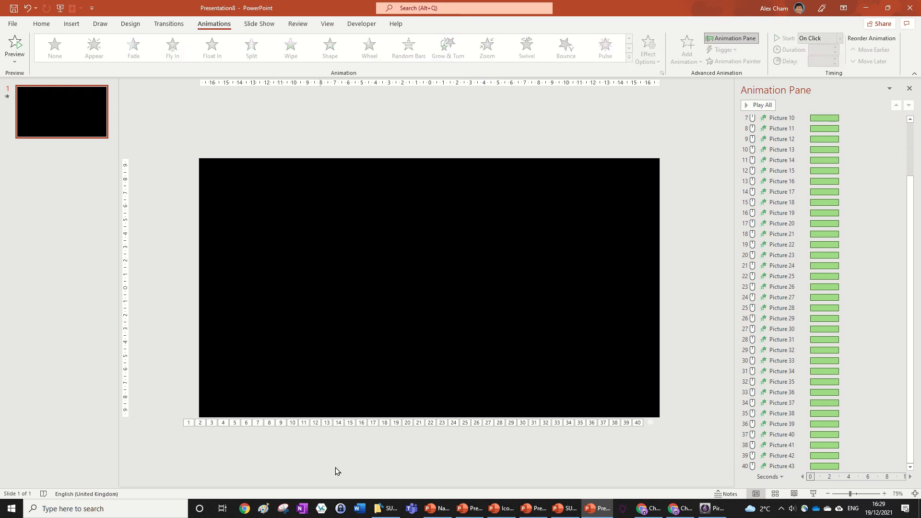
- Set all the snowflake animations to start With Previous and preview them together
scroll(338, 441, up, 5)
scroll(342, 436, down, 6)
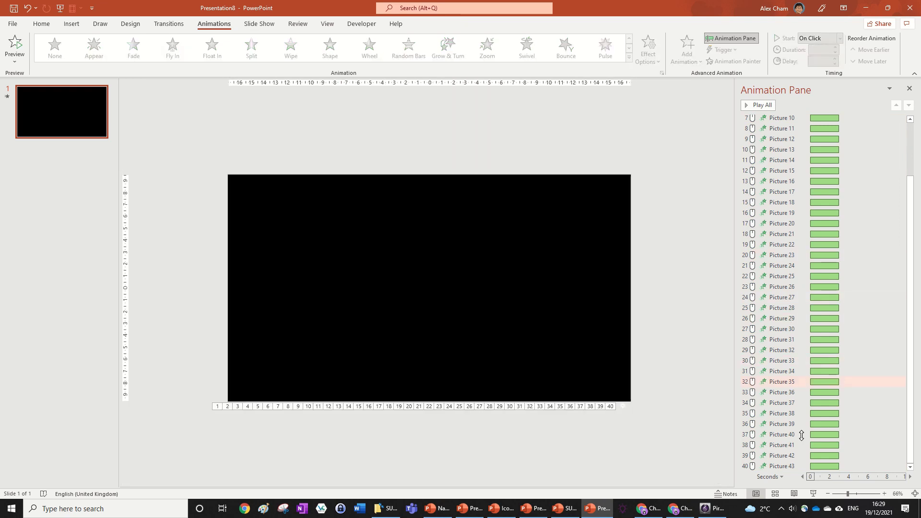
click(795, 464)
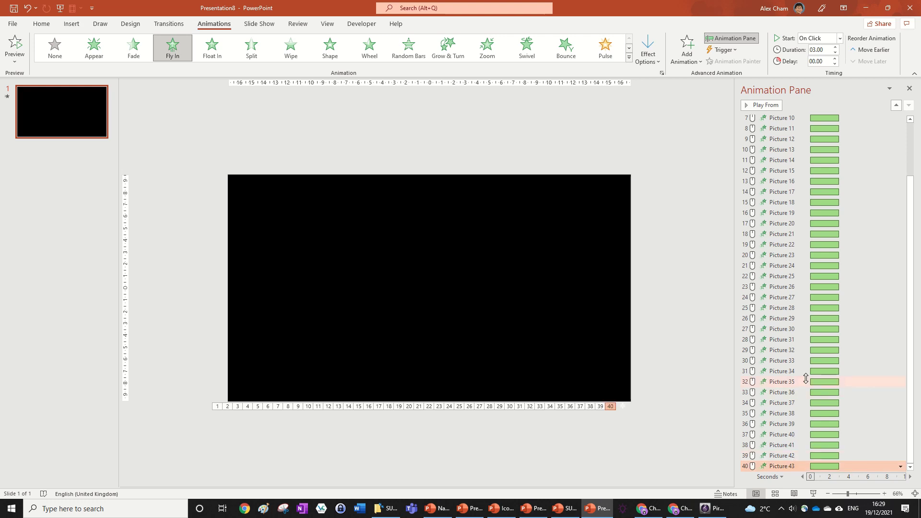
key(ctrl+a)
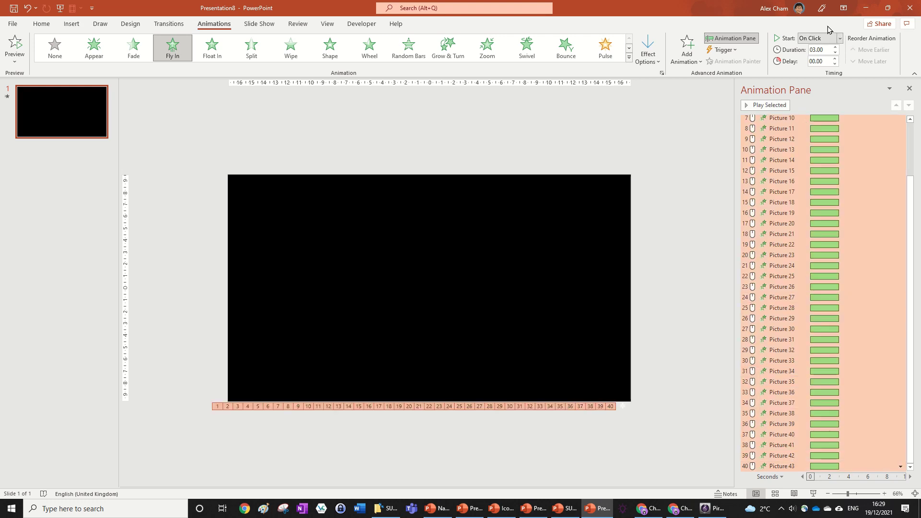
click(820, 40)
click(822, 62)
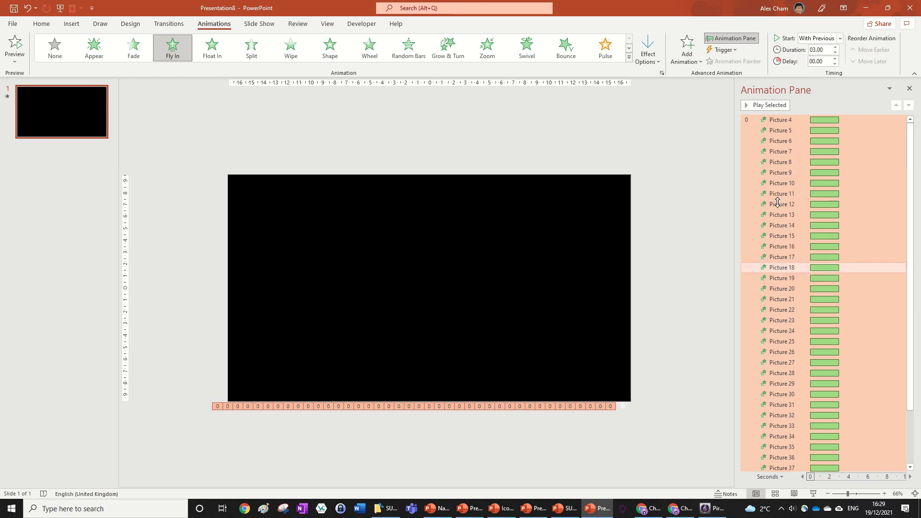
click(662, 129)
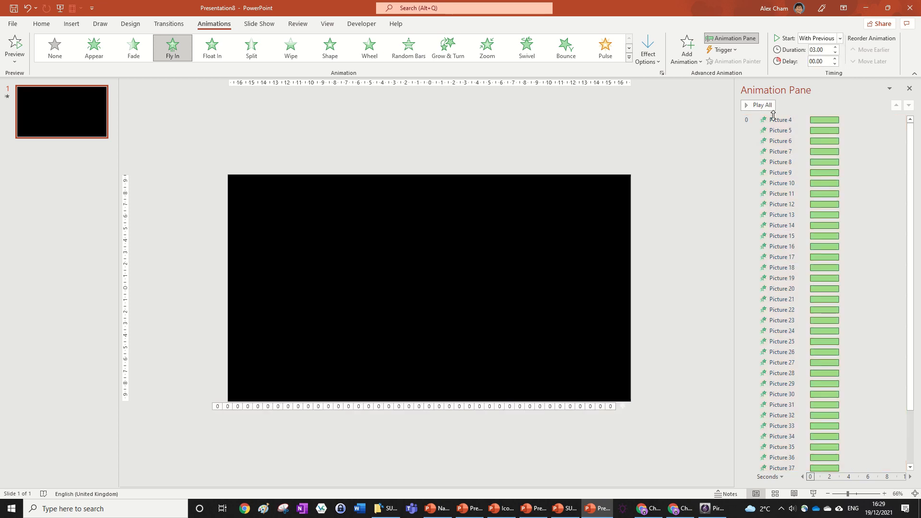
click(758, 105)
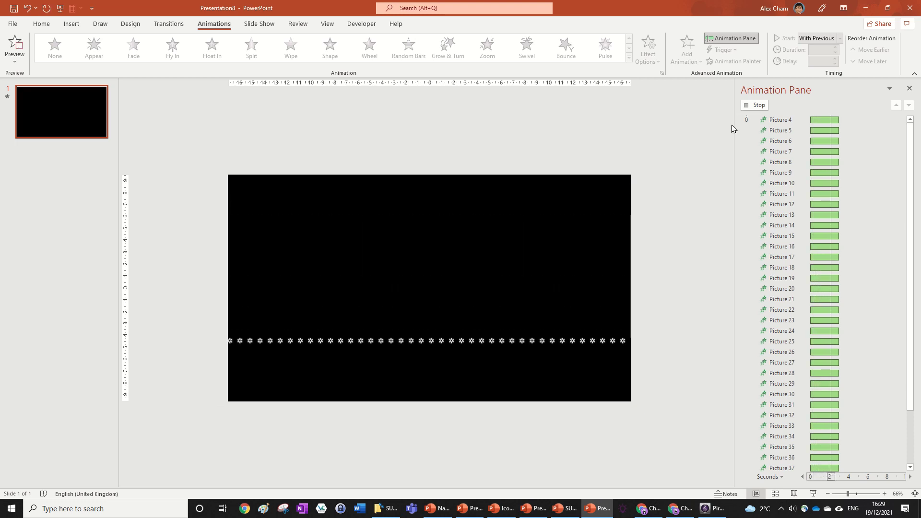
drag(661, 416, 161, 385)
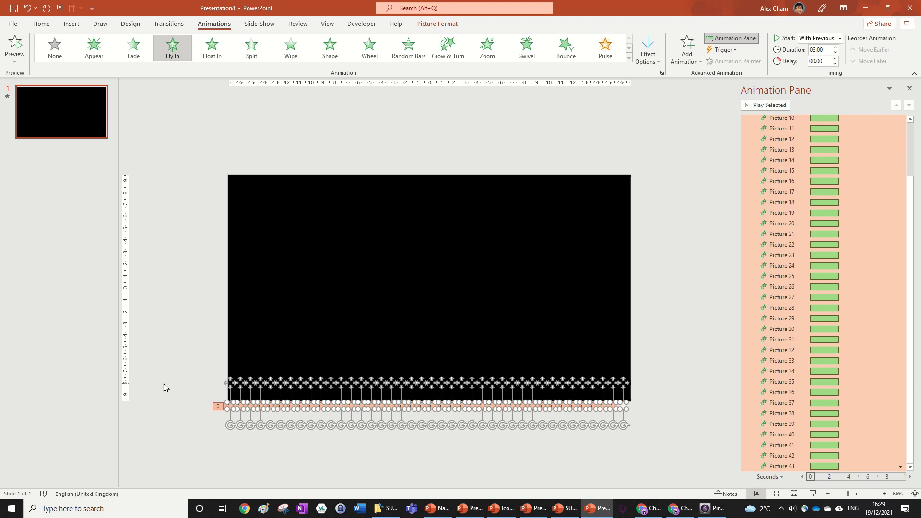
click(659, 375)
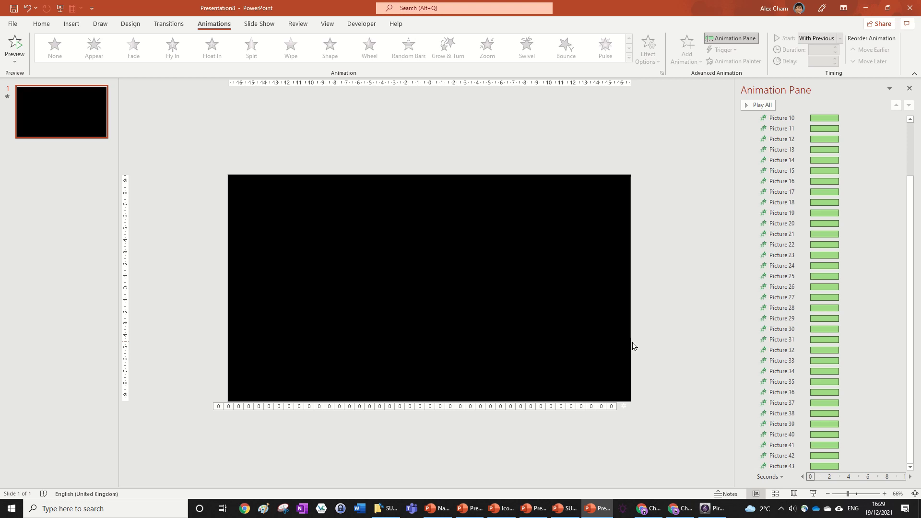
- Enlarge the second snowflake in the row below the slide and shrink the third so their sizes differ
drag(288, 441, 216, 367)
scroll(330, 461, up, 6)
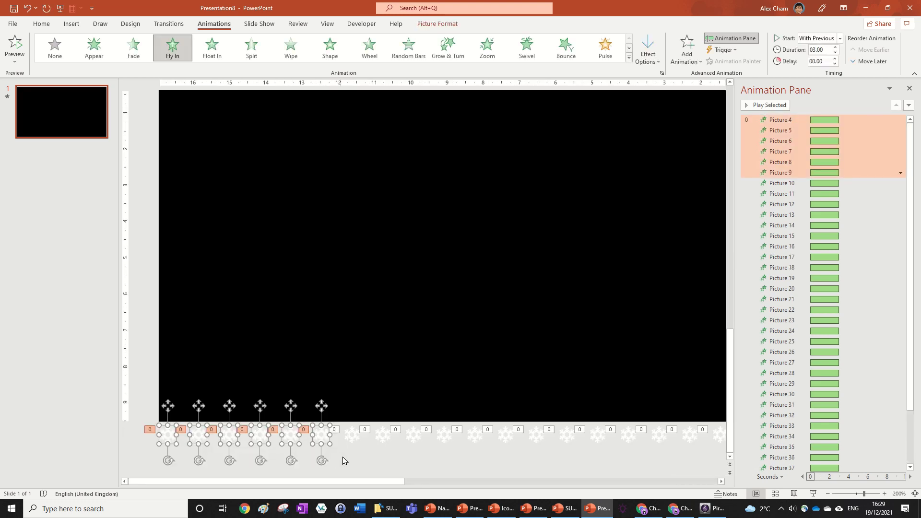
scroll(345, 459, up, 2)
click(299, 243)
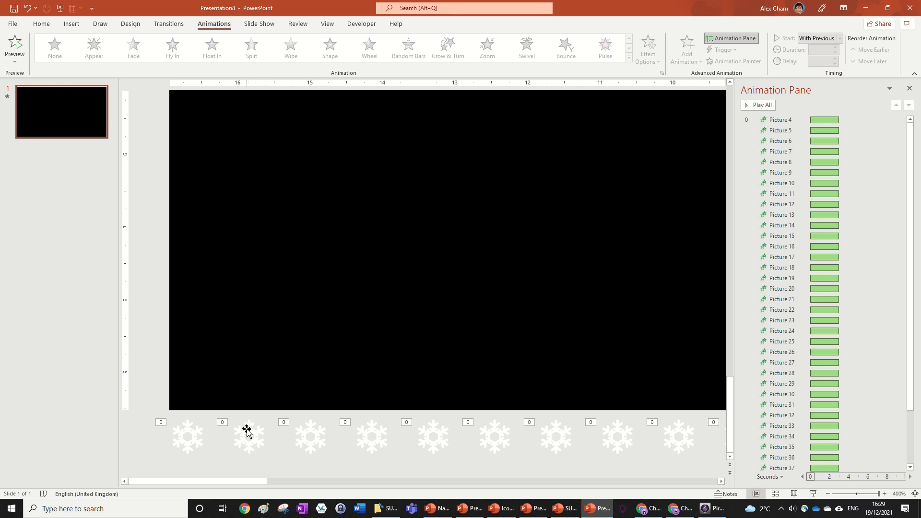
click(265, 416)
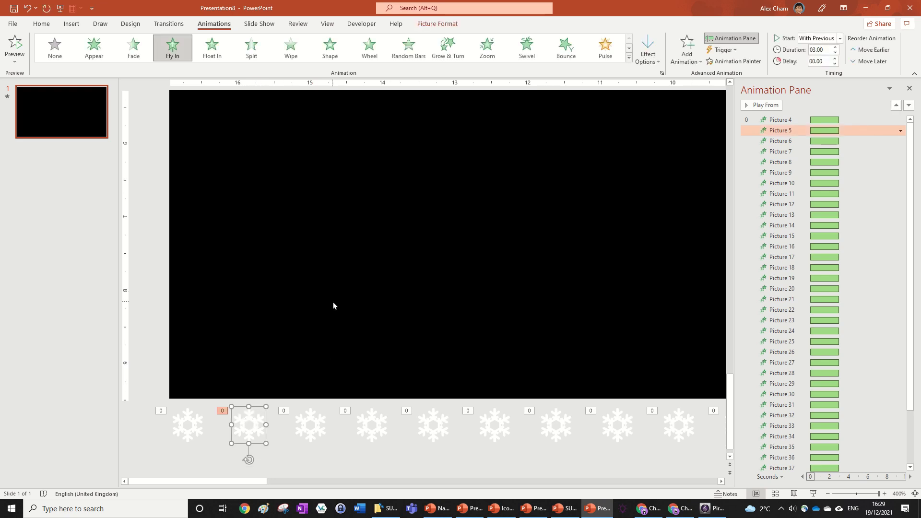
scroll(334, 306, down, 1)
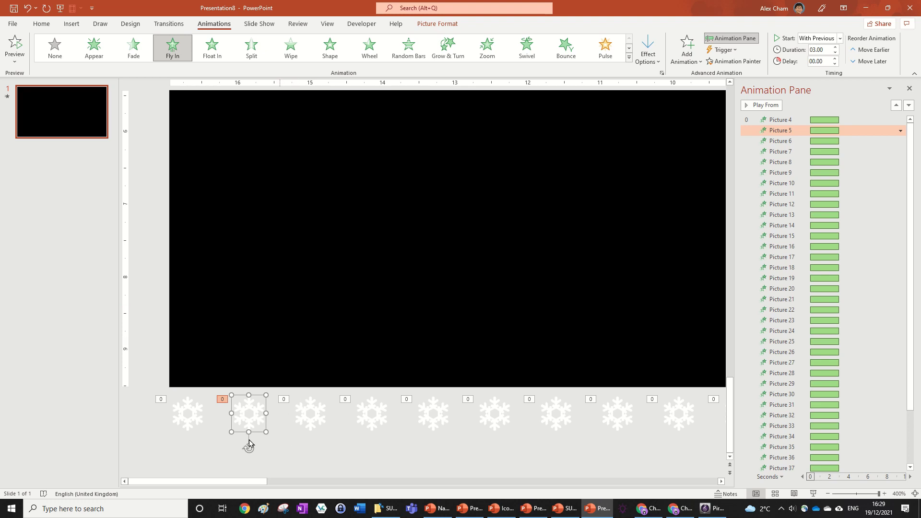
drag(268, 434, 240, 446)
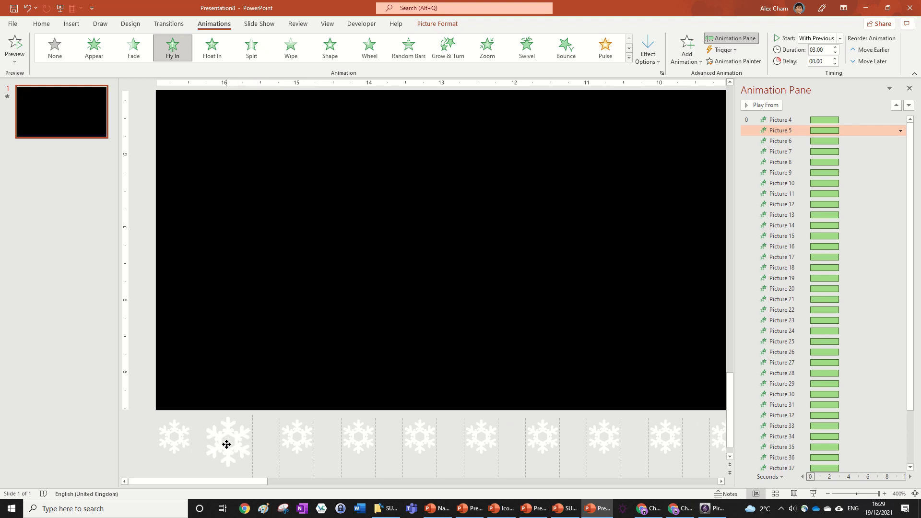
click(313, 452)
drag(315, 456, 304, 441)
- Make the fourth snowflake clearly larger, the fifth slightly larger and the sixth slightly smaller
click(360, 442)
drag(376, 453, 393, 471)
click(422, 438)
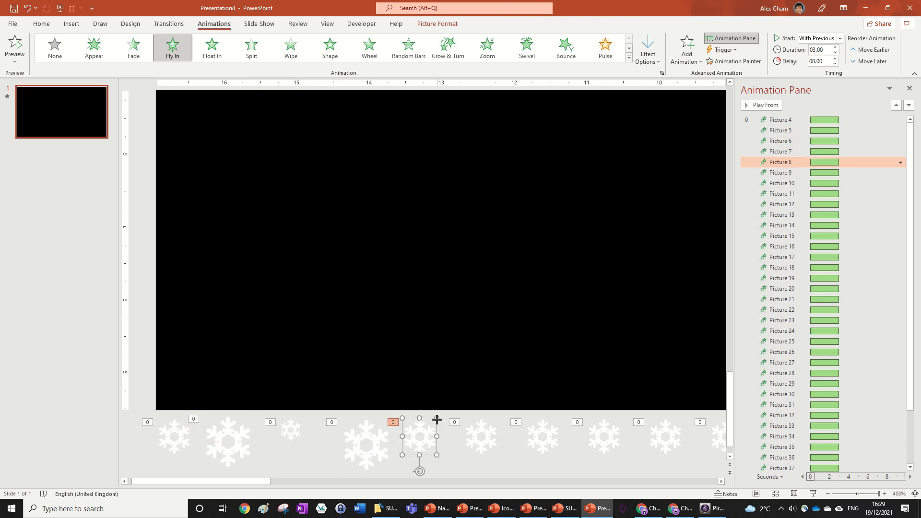
drag(437, 419, 445, 417)
click(493, 445)
drag(498, 455, 487, 451)
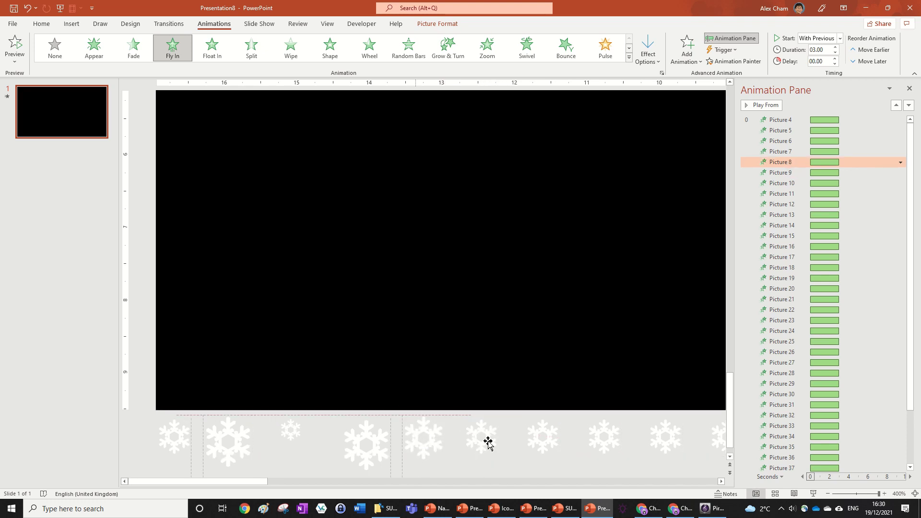
- Enlarge the snowflakes Picture 10 and Picture 12, and shrink Picture 11 and Picture 13
click(541, 438)
drag(560, 419, 537, 442)
click(603, 444)
drag(621, 455, 607, 447)
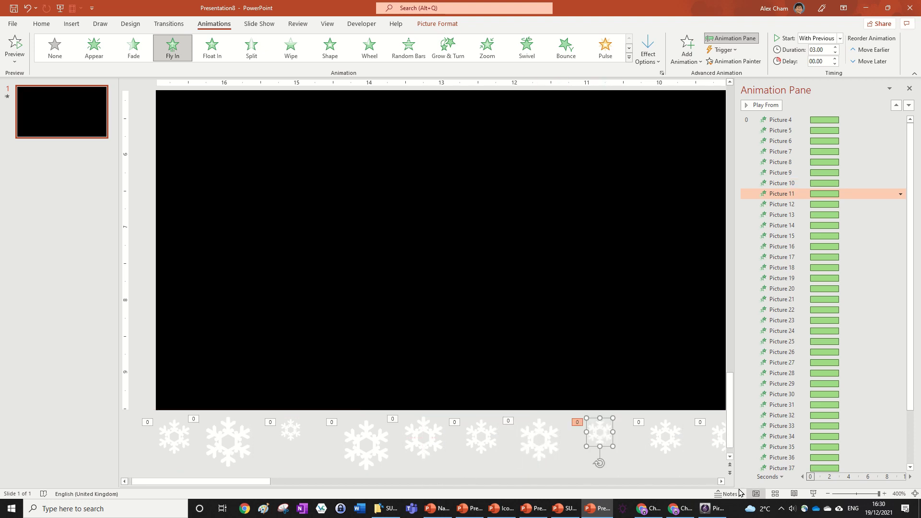
click(723, 481)
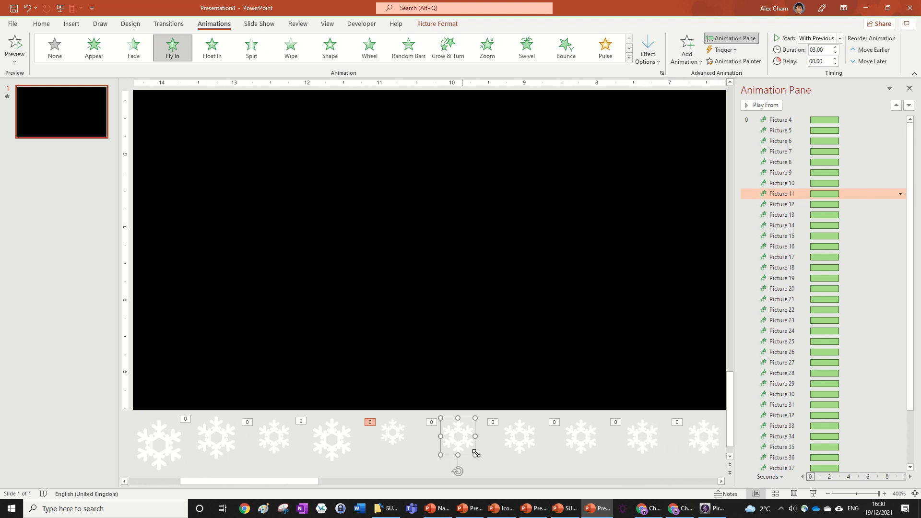
drag(476, 454, 446, 438)
click(507, 424)
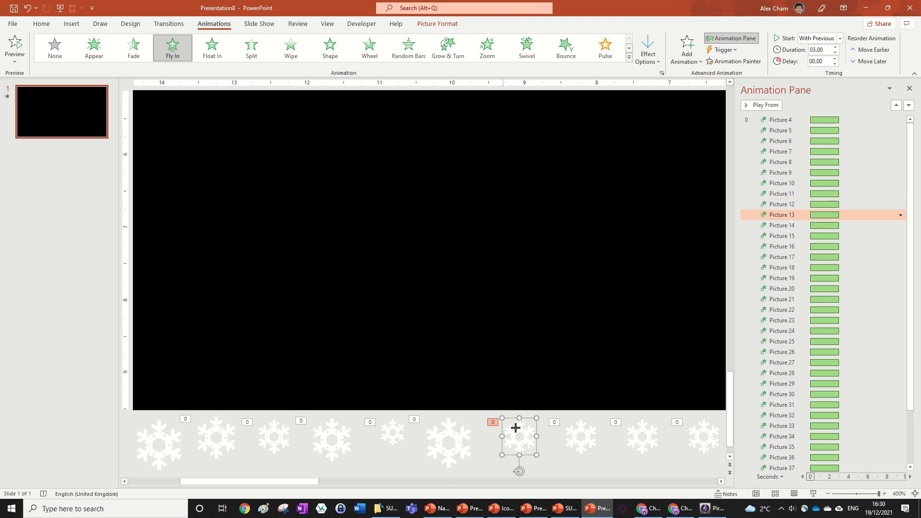
drag(515, 428, 509, 432)
- Enlarge the snowflake Picture 14 and shrink its neighbour Picture 15, shifting both slightly within the row
click(569, 434)
mouse_move(558, 458)
mouse_down()
mouse_move(549, 461)
mouse_move(557, 460)
mouse_up()
drag(582, 447, 580, 441)
click(646, 447)
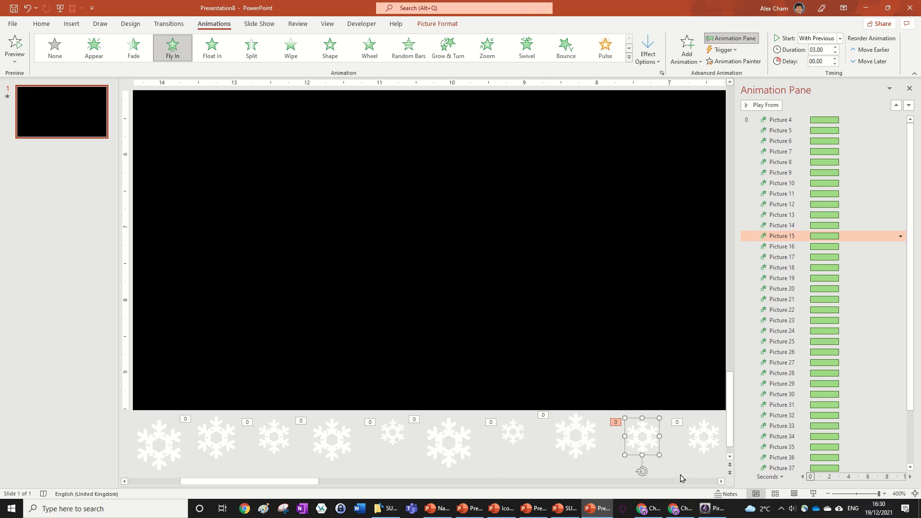
click(722, 481)
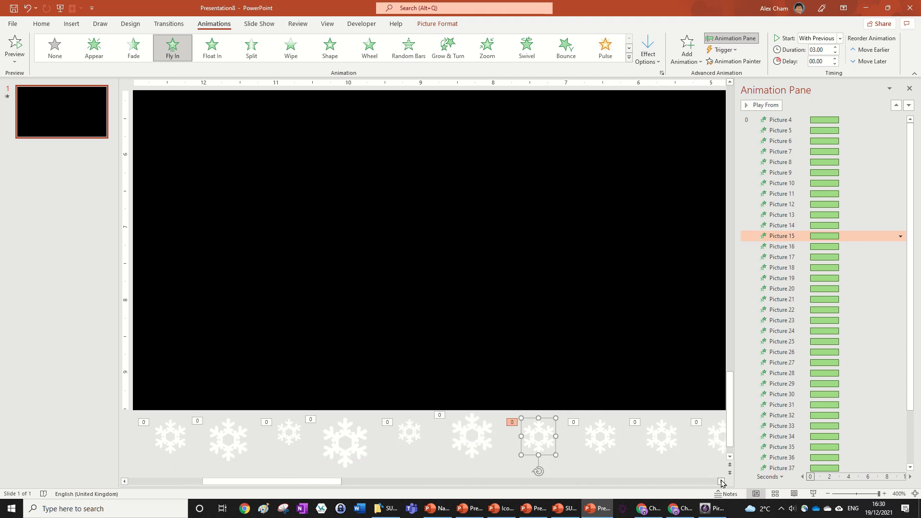
click(722, 482)
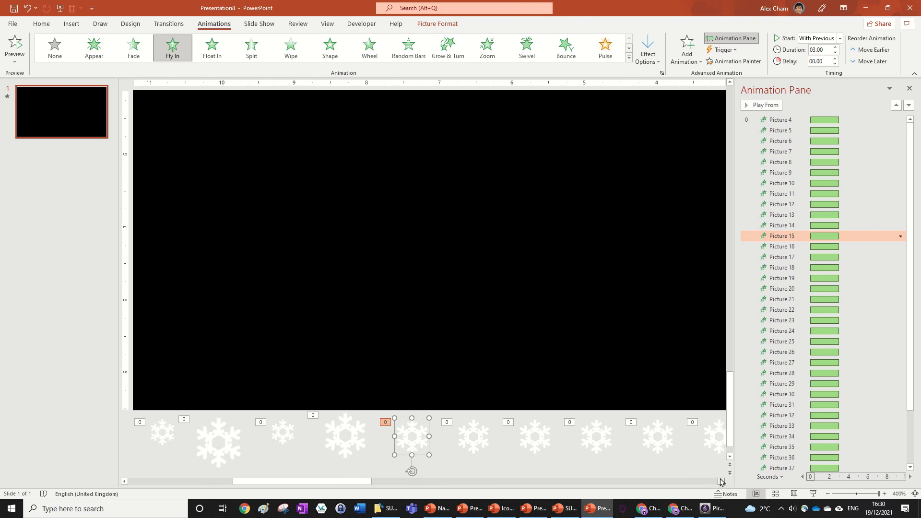
drag(428, 454, 404, 434)
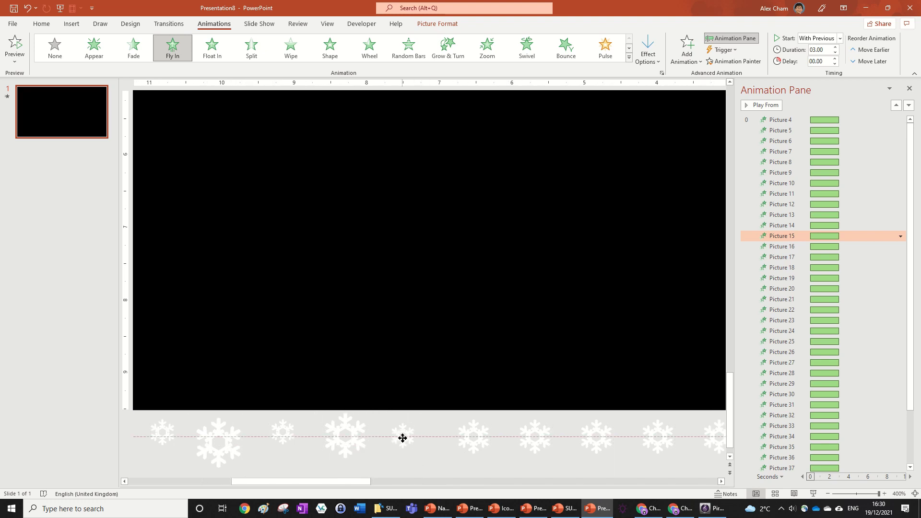
- Enlarge the snowflakes Picture 16 and Picture 18, and shrink Picture 17 between them
click(471, 438)
drag(454, 454, 479, 443)
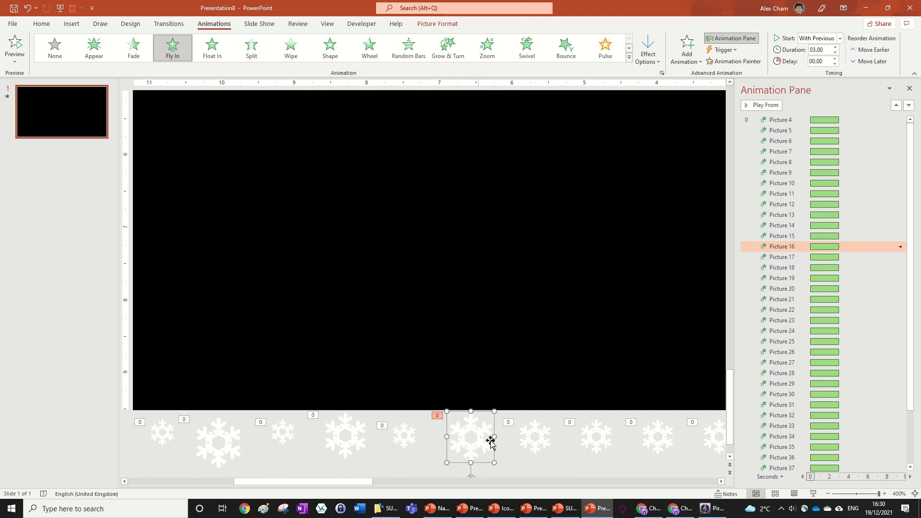
drag(552, 455, 578, 456)
click(600, 444)
drag(590, 446, 588, 439)
- Shrink the snowflakes Picture 19 and Picture 21, and enlarge Picture 20 between them
click(658, 440)
mouse_move(642, 456)
mouse_down()
mouse_move(654, 448)
mouse_move(647, 441)
mouse_up()
click(714, 435)
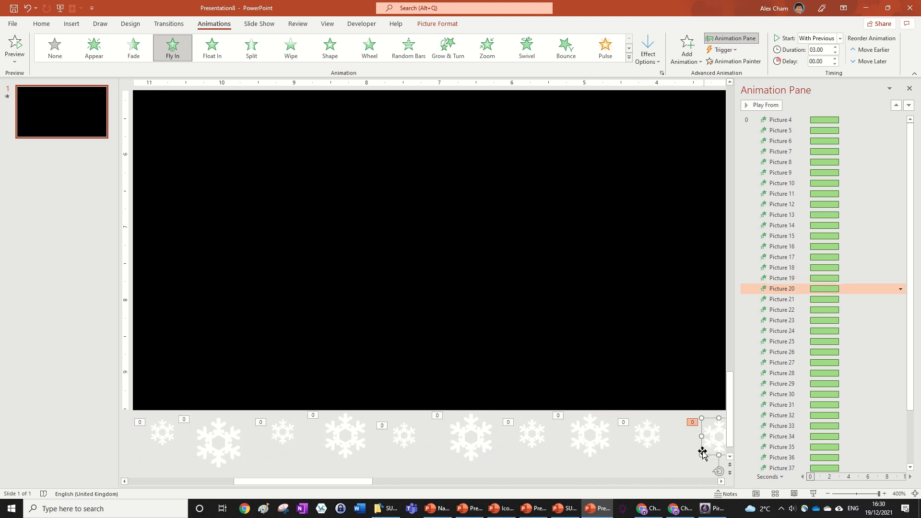
mouse_move(702, 452)
mouse_down()
mouse_move(675, 462)
mouse_move(699, 448)
mouse_move(692, 444)
mouse_up()
click(722, 480)
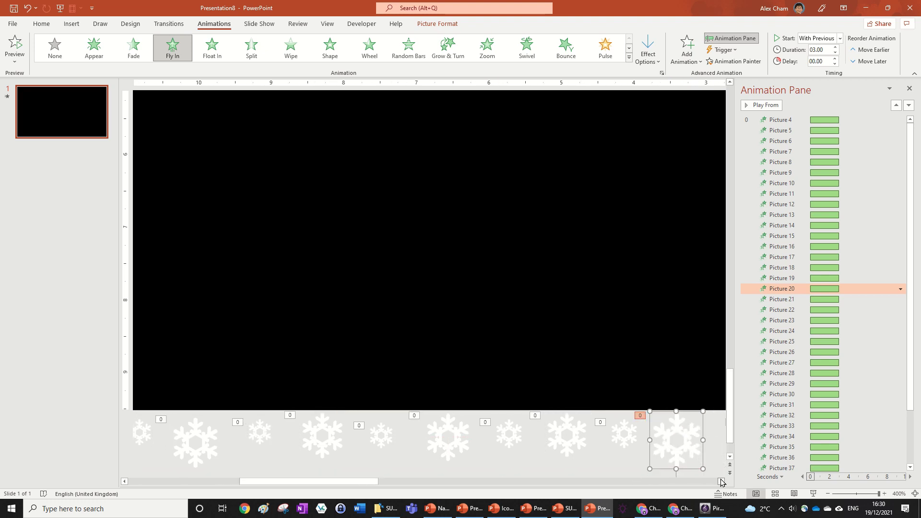
drag(722, 482, 722, 482)
click(589, 453)
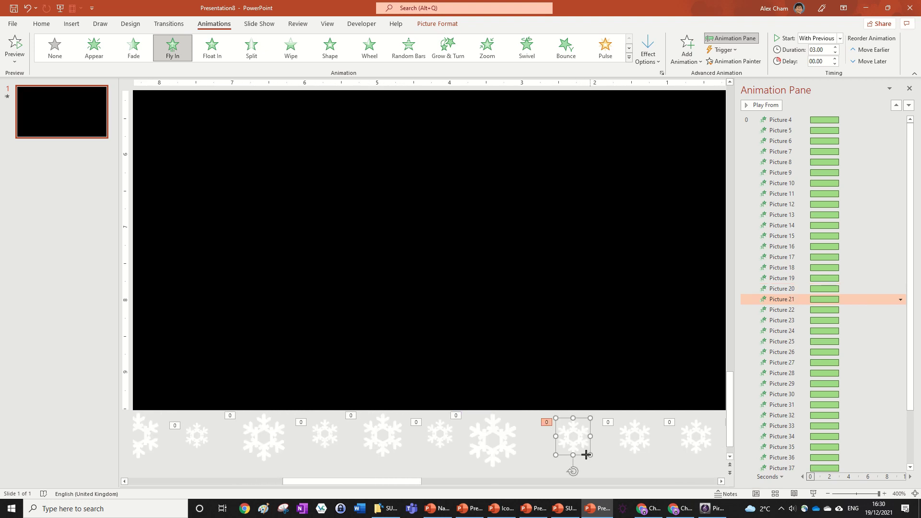
drag(590, 455, 584, 449)
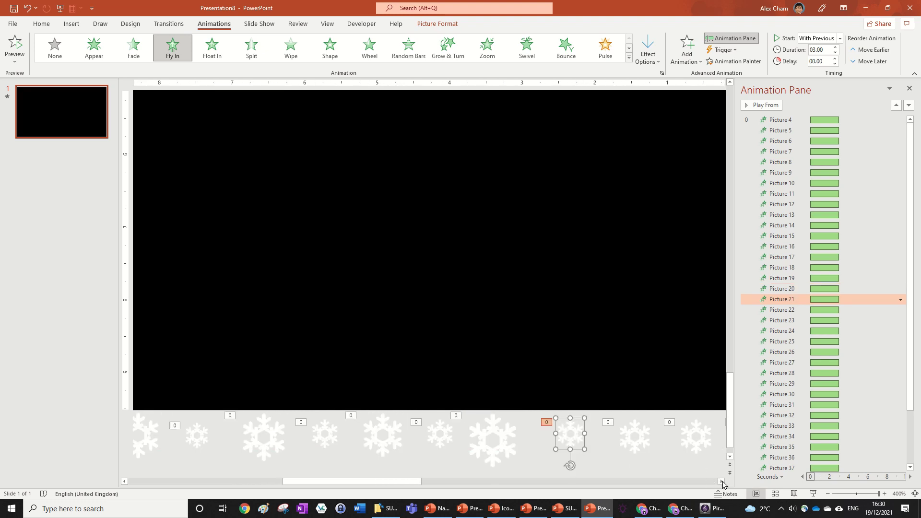
- Shrink the snowflakes Picture 23 and Picture 25, and enlarge Picture 24 between them
drag(722, 482, 722, 482)
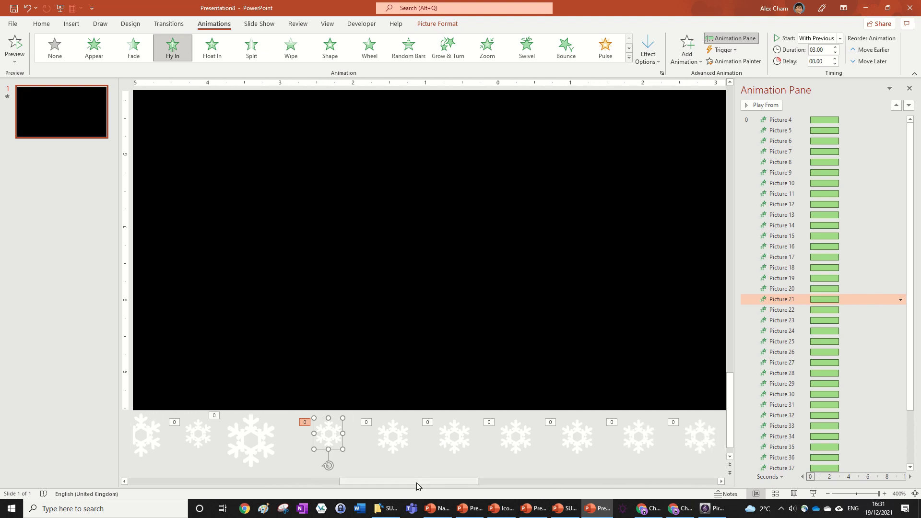
drag(417, 483, 431, 481)
click(328, 432)
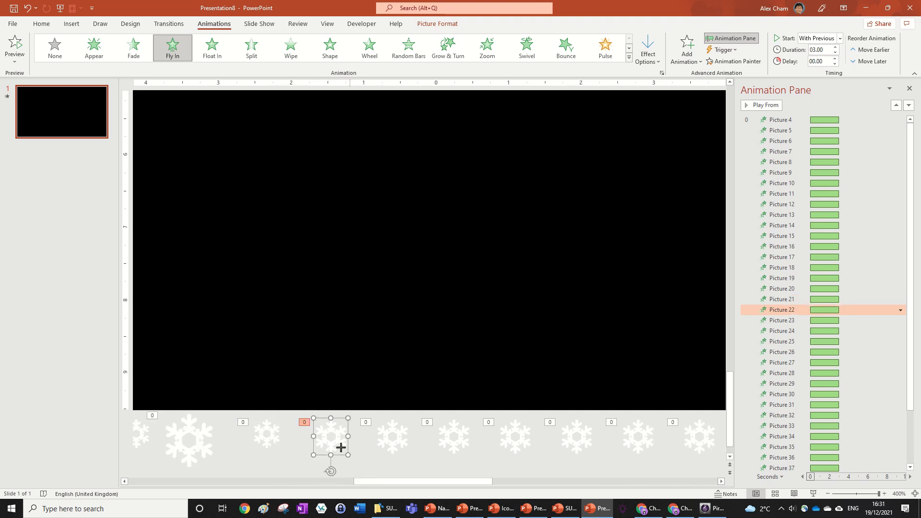
click(406, 453)
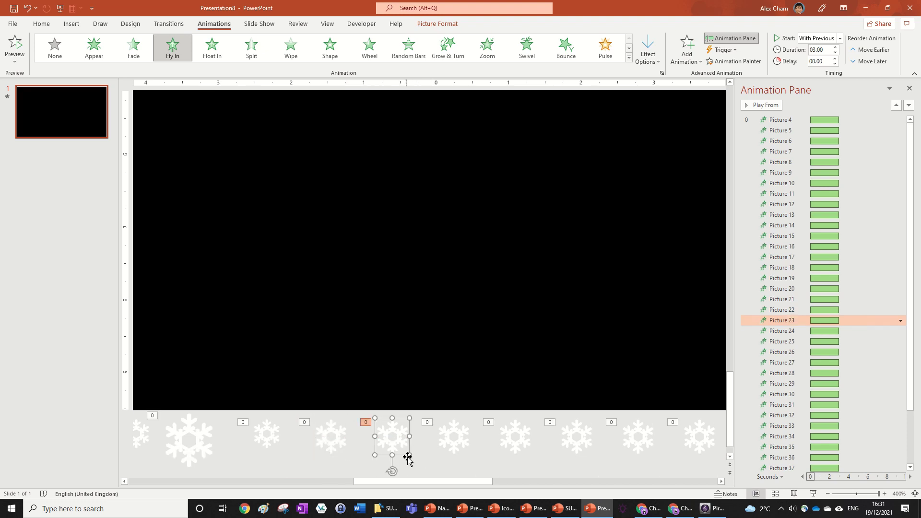
drag(409, 455, 395, 445)
click(464, 450)
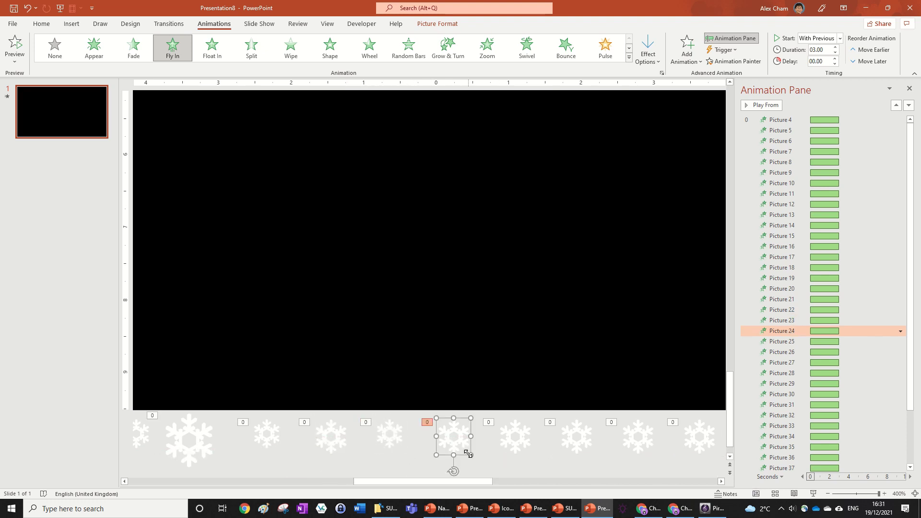
drag(469, 454, 448, 445)
click(516, 446)
drag(531, 454, 523, 445)
- Enlarge the three neighbouring snowflakes Picture 26, Picture 27 and Picture 28, making Picture 27 the biggest
click(576, 448)
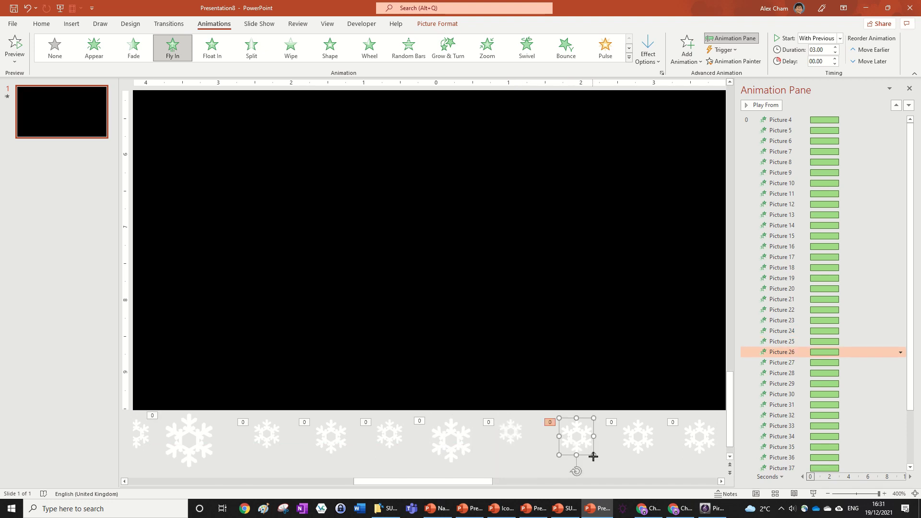
drag(594, 457, 690, 478)
click(642, 448)
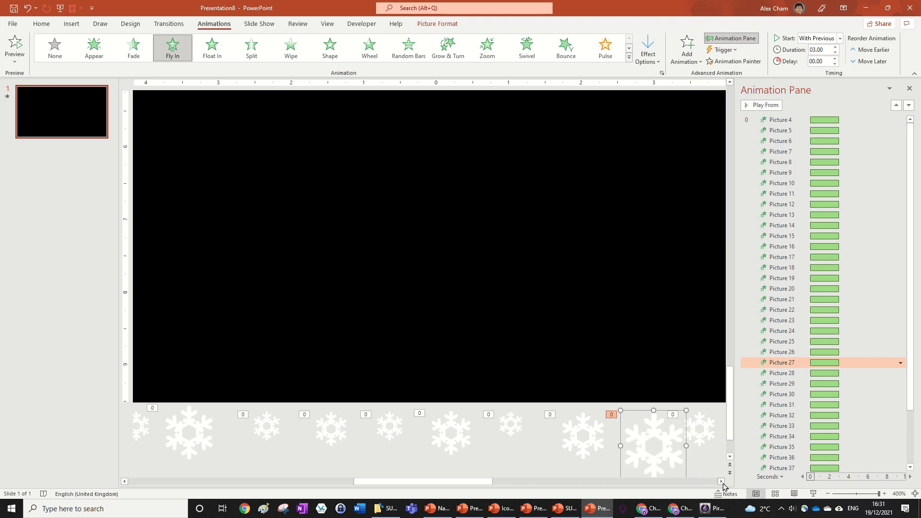
click(723, 483)
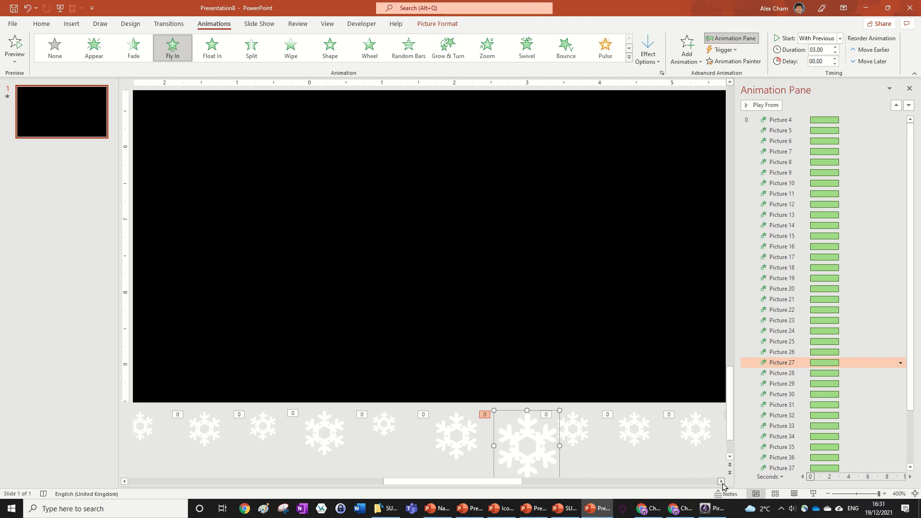
click(724, 483)
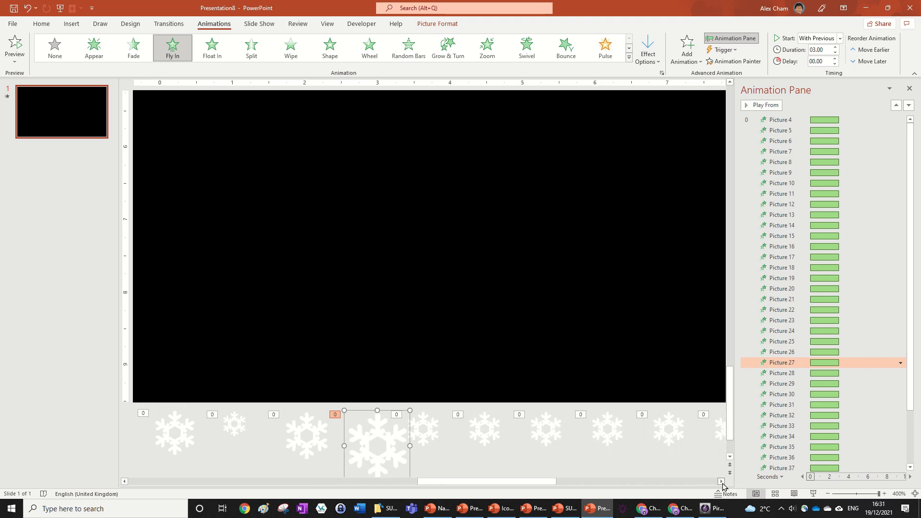
click(414, 436)
mouse_move(429, 446)
mouse_down()
mouse_move(442, 459)
mouse_move(435, 437)
mouse_up()
- Enlarge the snowflakes Picture 29 and Picture 31, and shrink Picture 30 and Picture 32
click(475, 437)
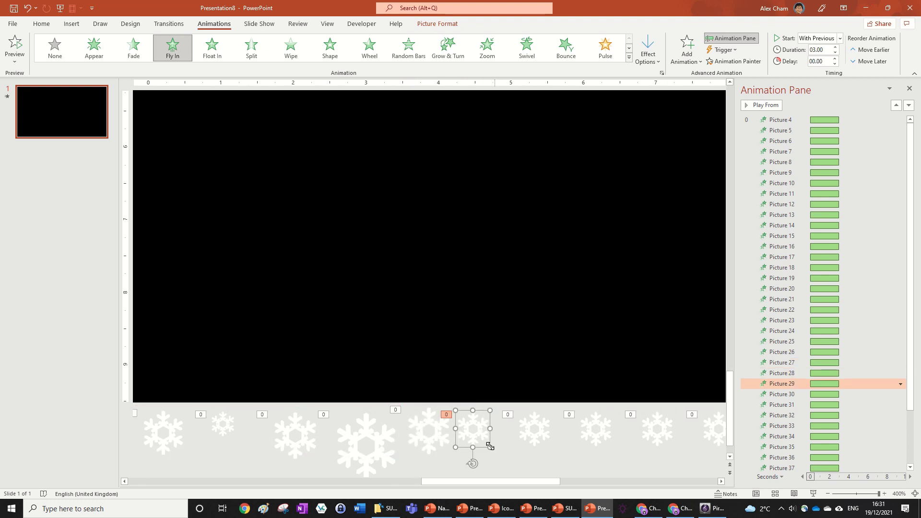
drag(490, 447, 555, 453)
click(544, 430)
click(596, 436)
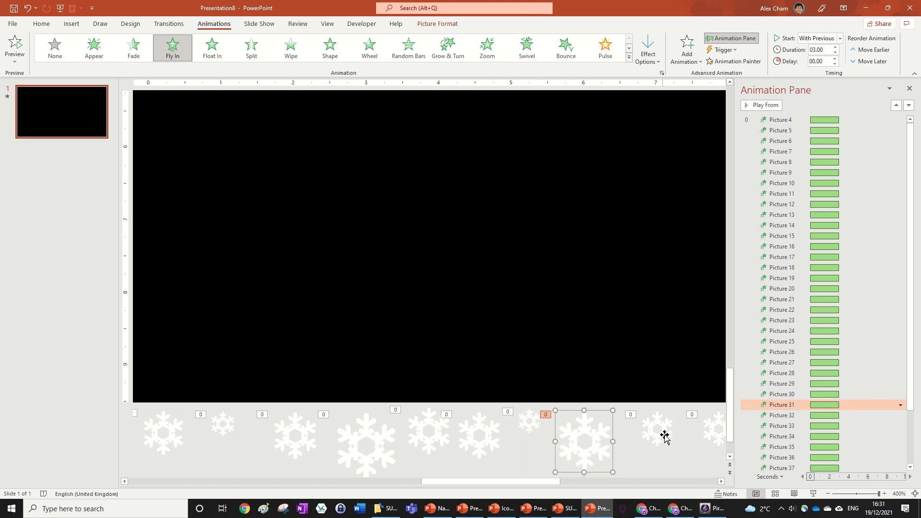
mouse_move(664, 435)
mouse_down()
mouse_move(641, 442)
mouse_move(654, 438)
mouse_move(647, 433)
mouse_up()
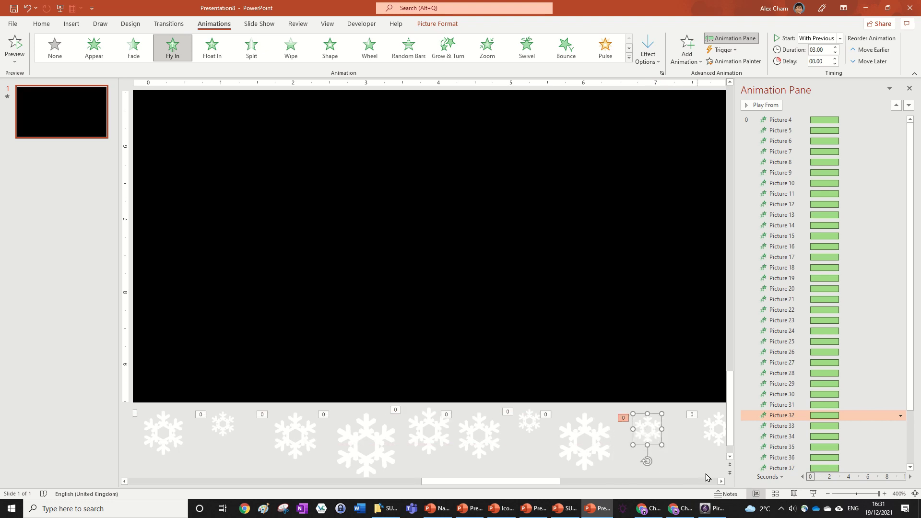
- Enlarge the snowflake Picture 33 and slightly shrink its neighbour Picture 34
click(723, 483)
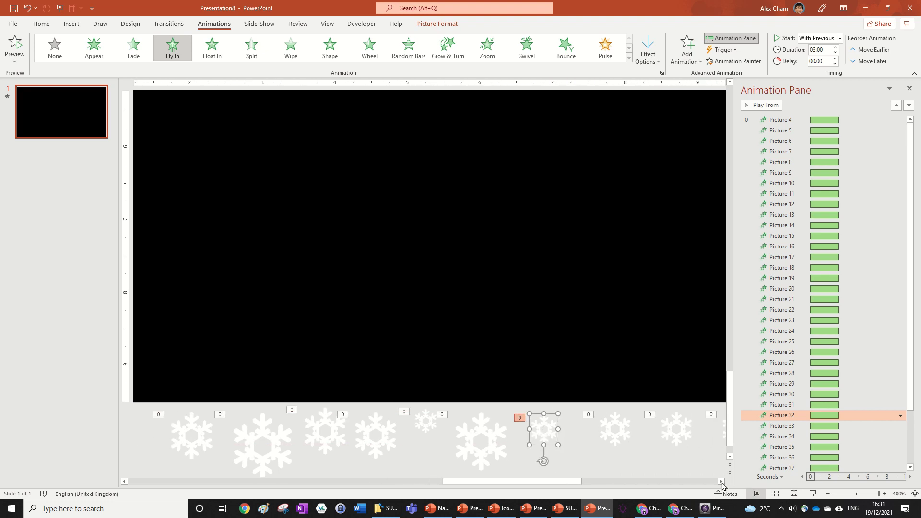
click(722, 483)
click(722, 486)
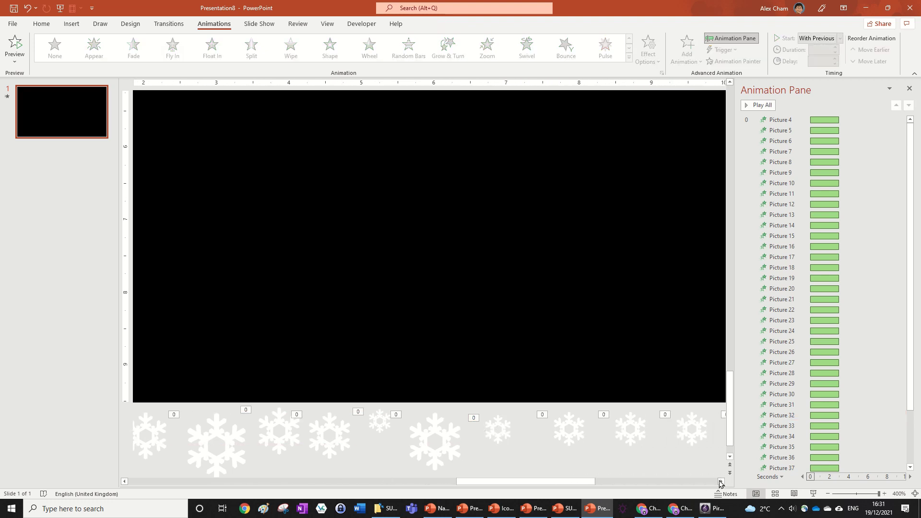
click(720, 481)
click(720, 482)
click(721, 483)
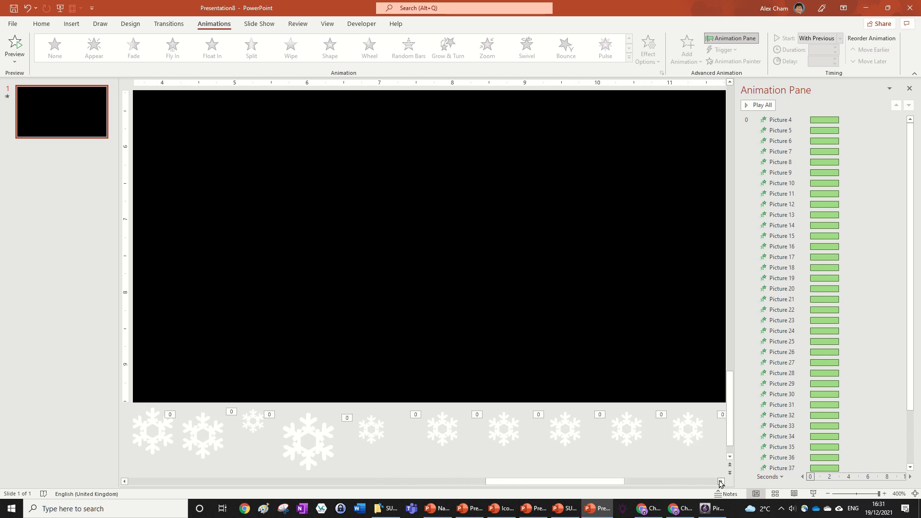
click(721, 482)
click(403, 439)
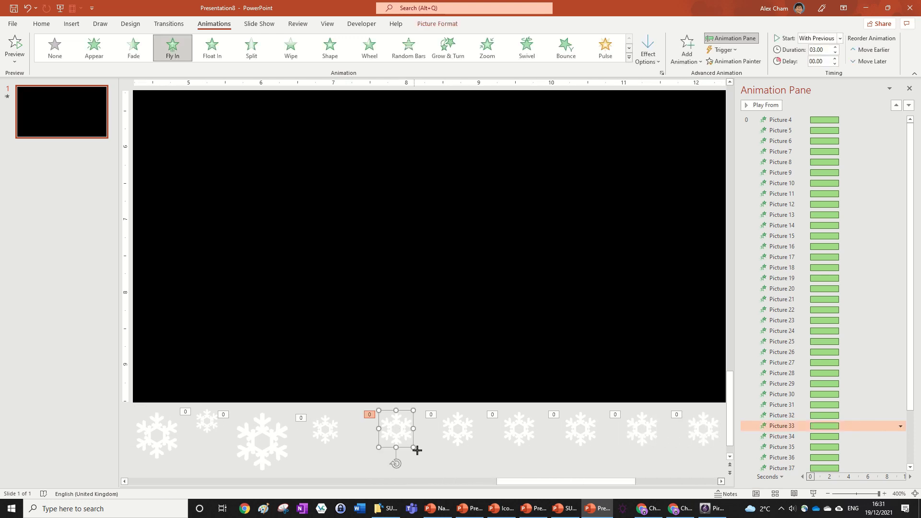
click(473, 443)
click(474, 449)
click(472, 444)
- Enlarge the snowflakes Picture 35 and Picture 37, and slightly shrink Picture 36 between them
click(510, 438)
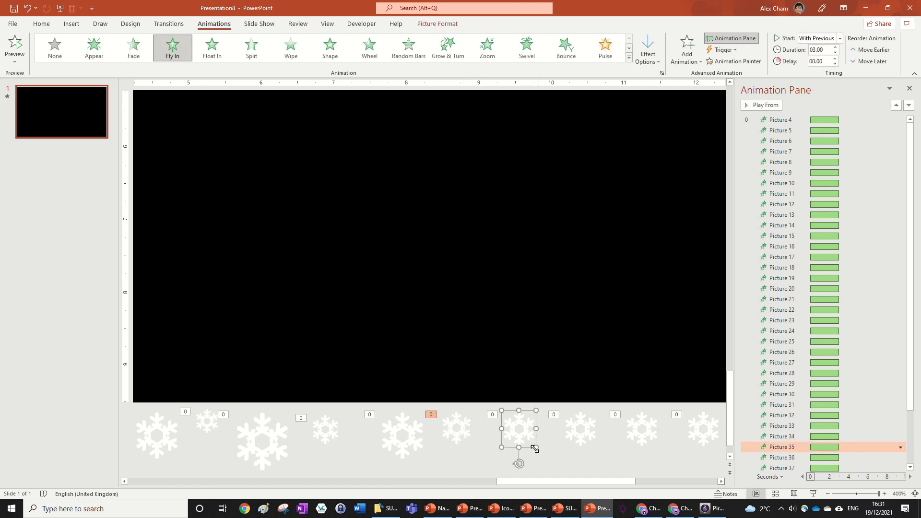
click(593, 442)
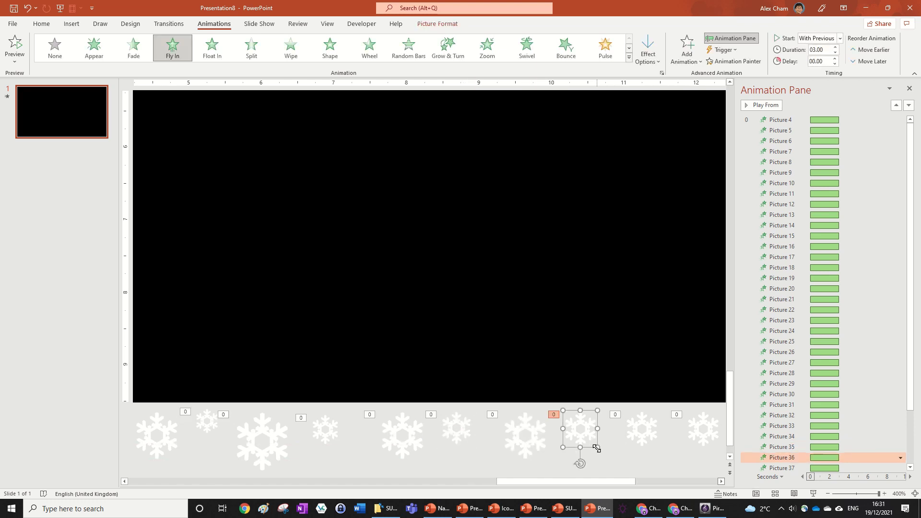
drag(597, 447, 634, 438)
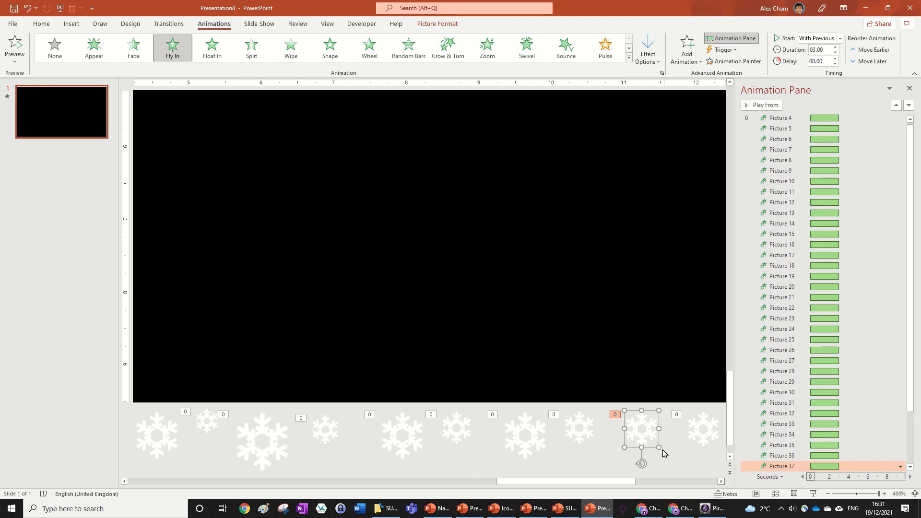
- Enlarge the snowflakes Picture 39 and Picture 41, and make Picture 40 between them smaller
click(721, 481)
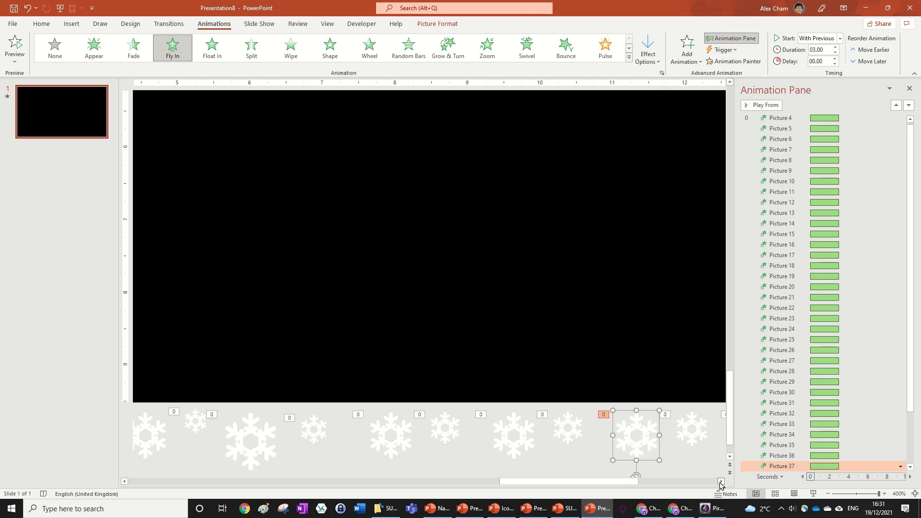
click(720, 482)
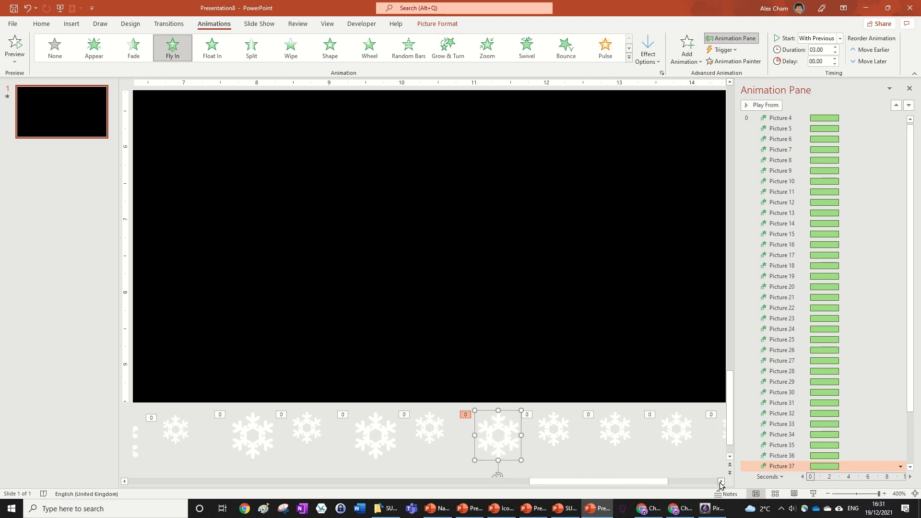
drag(721, 481, 527, 398)
drag(565, 449, 570, 455)
click(640, 462)
click(622, 446)
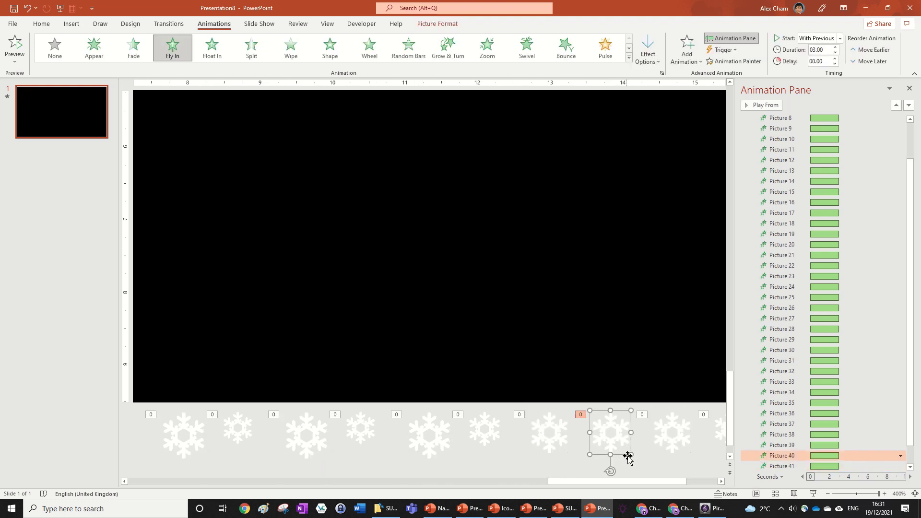
mouse_move(632, 455)
mouse_down()
mouse_move(617, 445)
mouse_move(624, 448)
mouse_up()
click(721, 484)
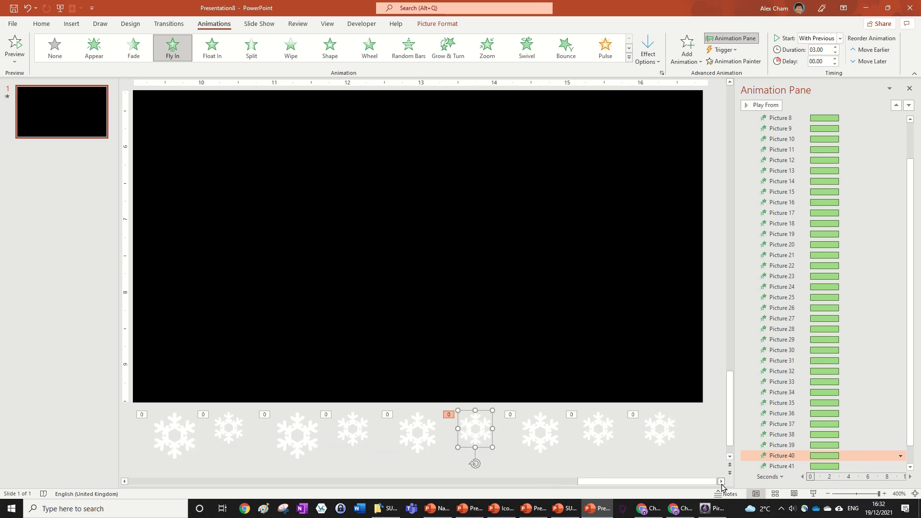
- Enlarge the snowflake Picture 42 near the slide's lower-right corner
click(604, 435)
mouse_move(616, 447)
mouse_down()
mouse_move(641, 455)
mouse_move(609, 444)
mouse_up()
click(681, 464)
- Rotate overlapping groups of snowflakes along the row below the slide, including Picture 20 to Picture 30, to vary their angles
scroll(551, 424, down, 2)
scroll(534, 417, down, 4)
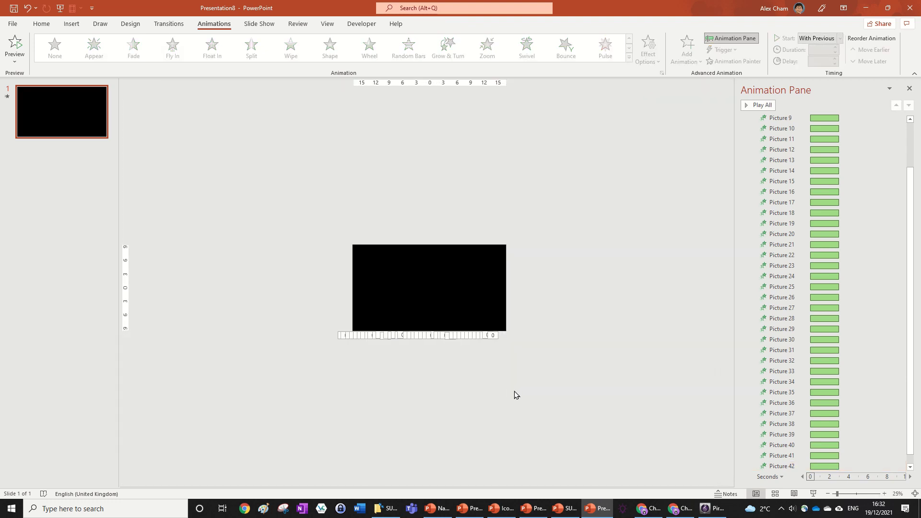
scroll(514, 392, up, 2)
scroll(543, 425, up, 1)
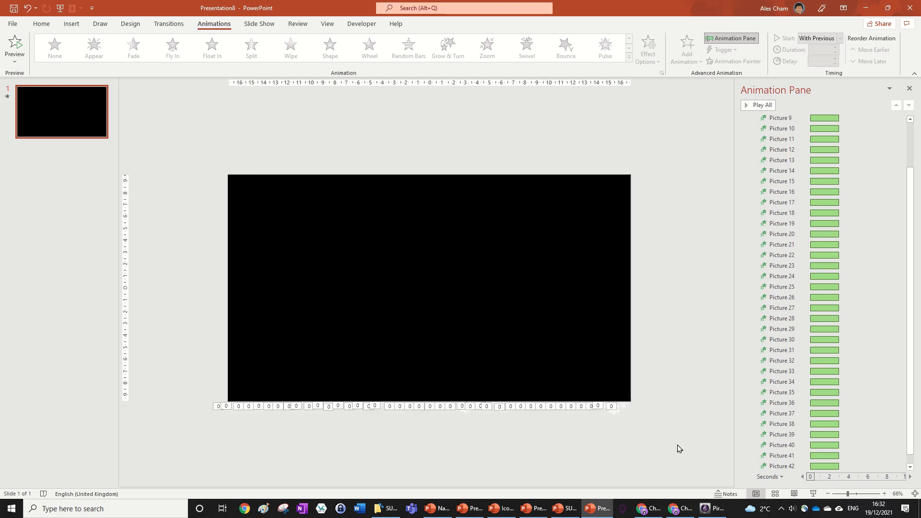
drag(662, 431, 234, 330)
drag(453, 428, 441, 427)
drag(528, 448, 324, 316)
drag(421, 425, 434, 424)
drag(571, 442, 463, 344)
drag(503, 429, 492, 430)
drag(500, 462, 380, 366)
drag(453, 427, 441, 429)
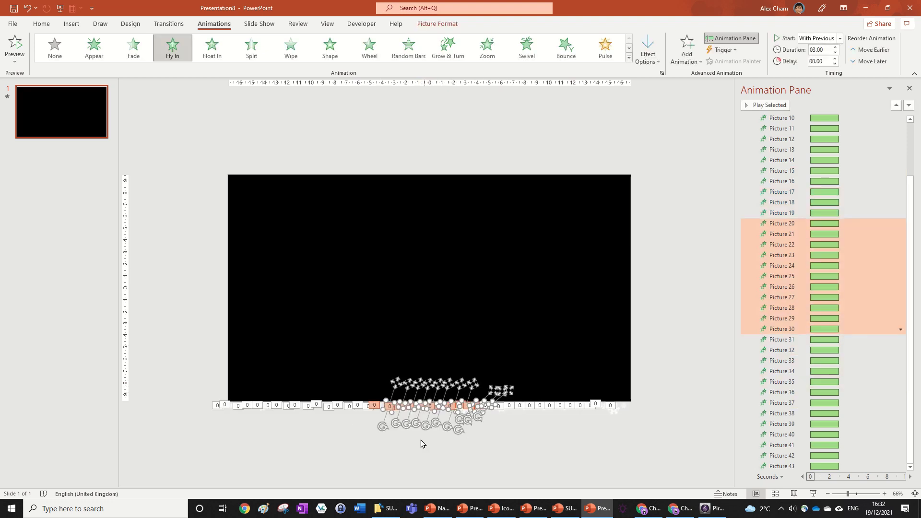
- Rotate the snowflakes Picture 11 to Picture 23, a smaller group near the row's left part, and Picture 20 to Picture 30 again
drag(431, 470, 288, 365)
drag(319, 424, 309, 407)
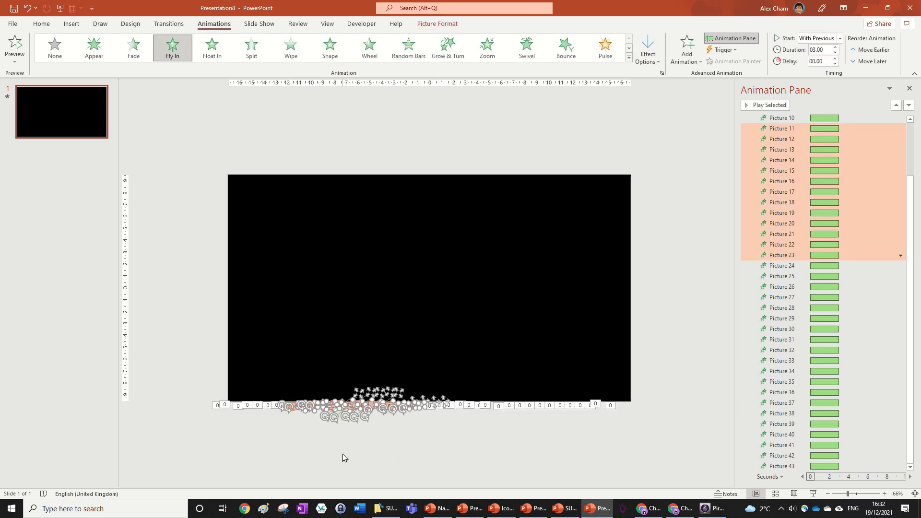
drag(354, 458, 270, 372)
drag(284, 425, 330, 444)
drag(498, 458, 376, 369)
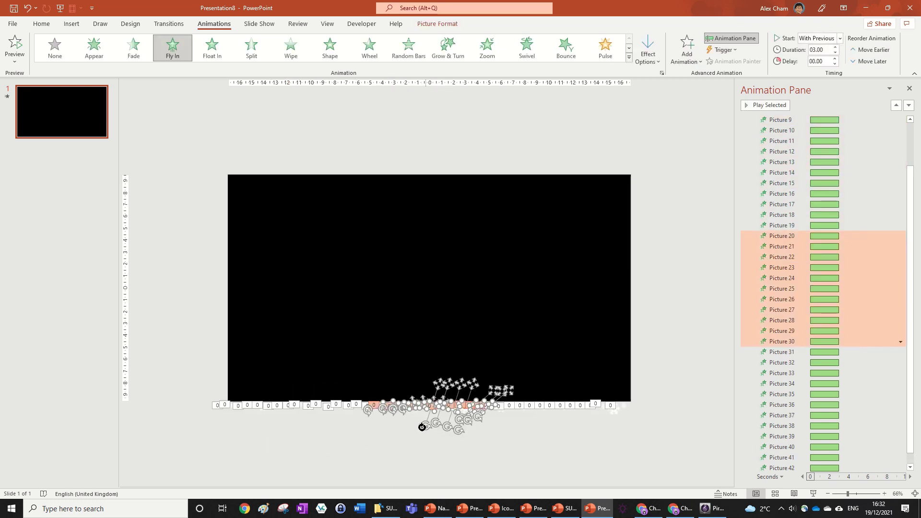
drag(422, 428, 411, 438)
- Rotate the snowflakes Picture 30 to Picture 37 together, and also the group nearest the row's right end
drag(571, 439, 487, 369)
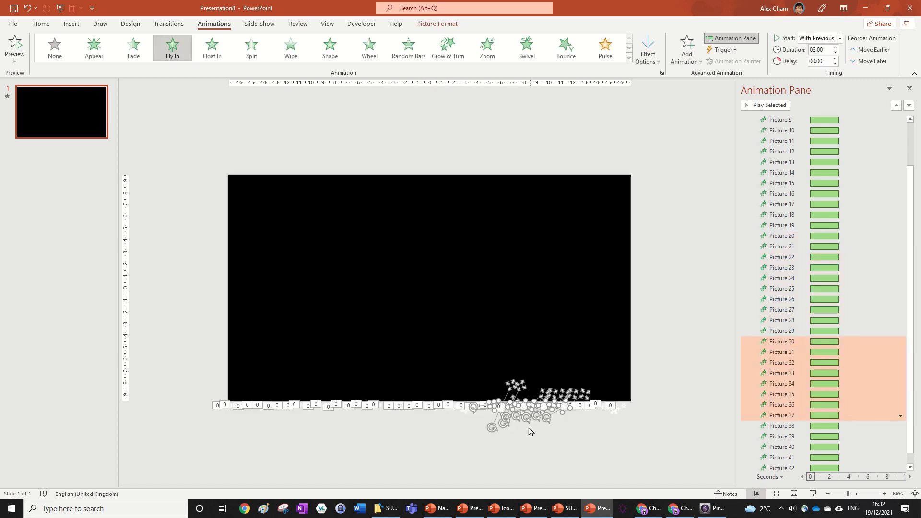
drag(504, 422, 531, 435)
drag(616, 446, 542, 365)
drag(565, 424, 570, 426)
click(637, 457)
- Rotate the snowflakes Picture 26 and Picture 25 individually to give each a different angle
scroll(584, 458, up, 3)
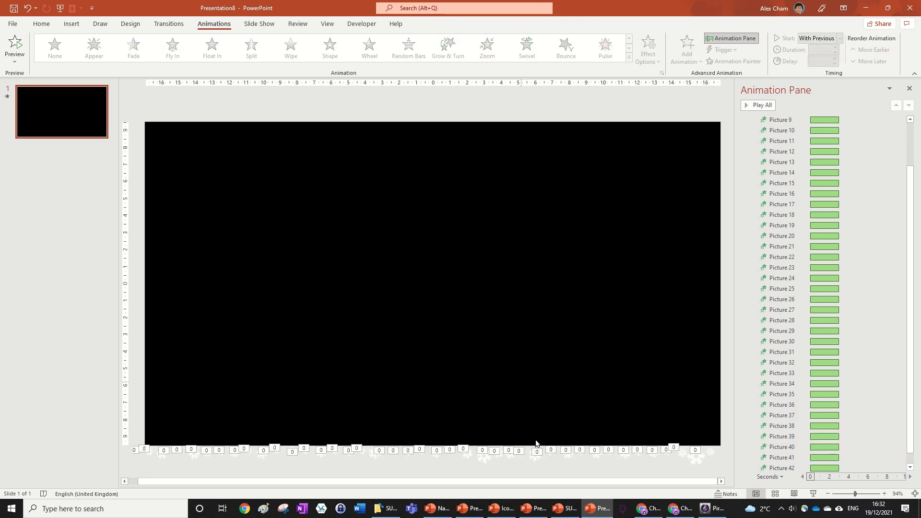
ctrl+scroll(538, 441, up, 3)
scroll(565, 395, down, 3)
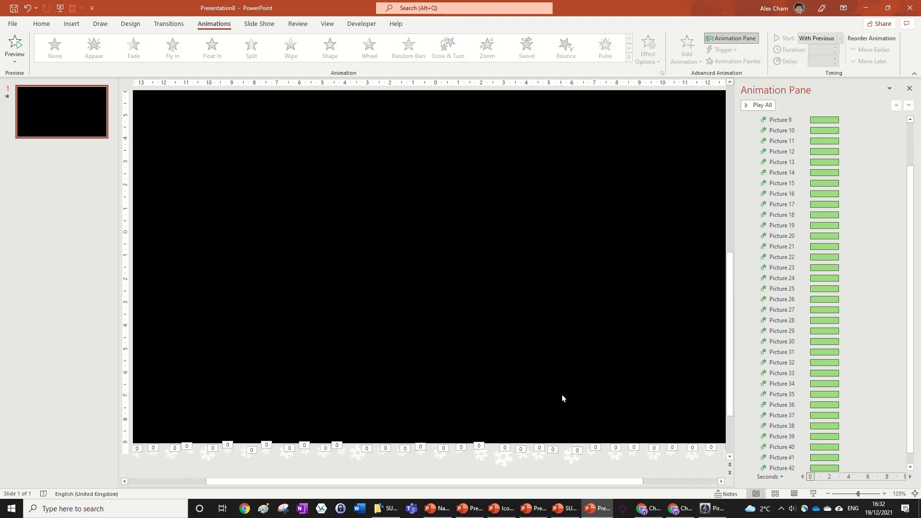
click(510, 455)
ctrl+scroll(510, 456, up, 10)
click(523, 396)
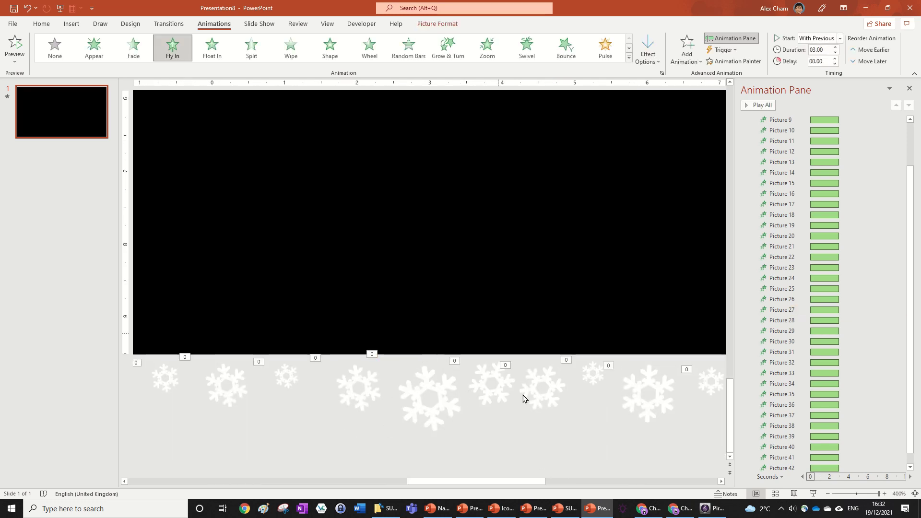
click(351, 388)
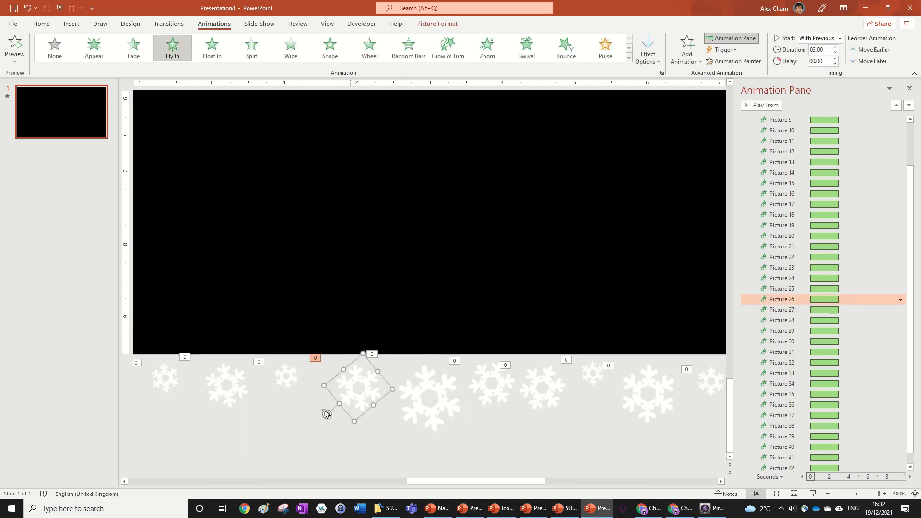
click(284, 379)
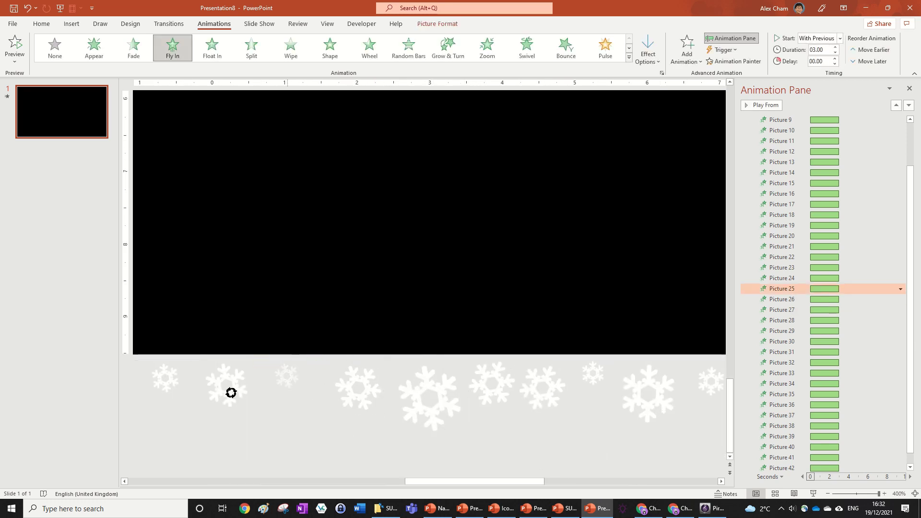
- Rotate the snowflakes Picture 24 and Picture 31 individually
click(207, 406)
drag(195, 393, 194, 394)
click(652, 403)
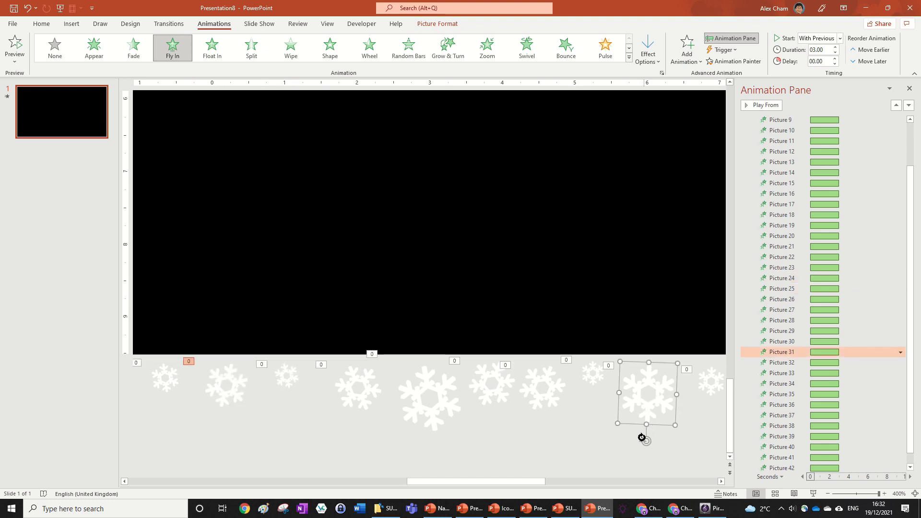
drag(646, 438, 670, 435)
click(606, 423)
- Set the start delay of Picture 4's Fly In animation to 0.5 seconds
scroll(589, 412, down, 10)
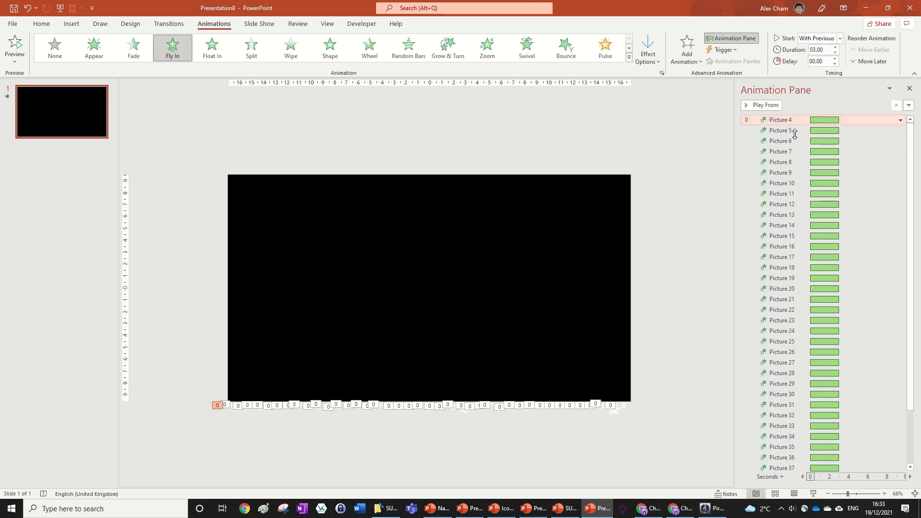
click(793, 131)
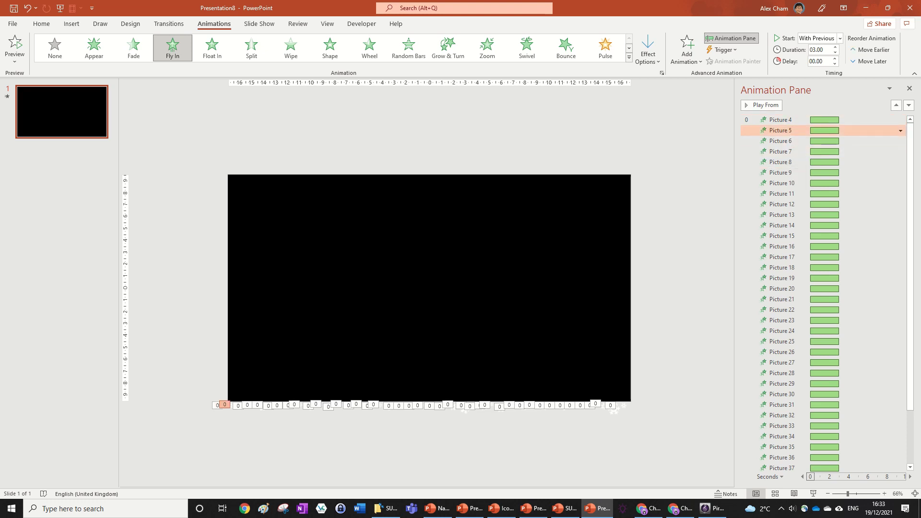
key(alt+Tab)
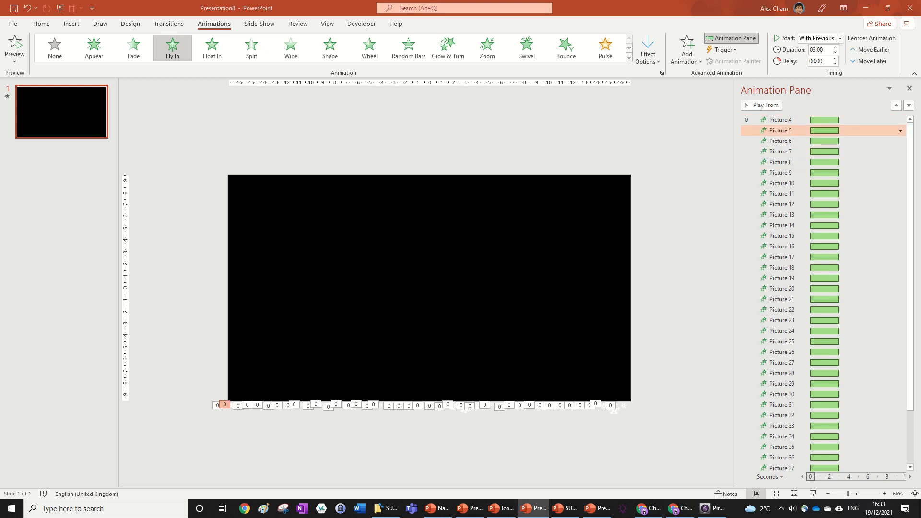
click(788, 122)
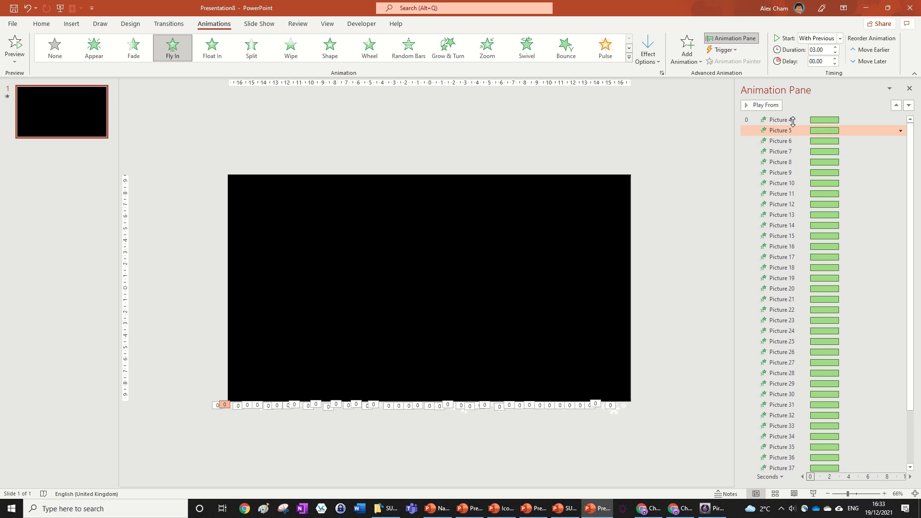
click(789, 119)
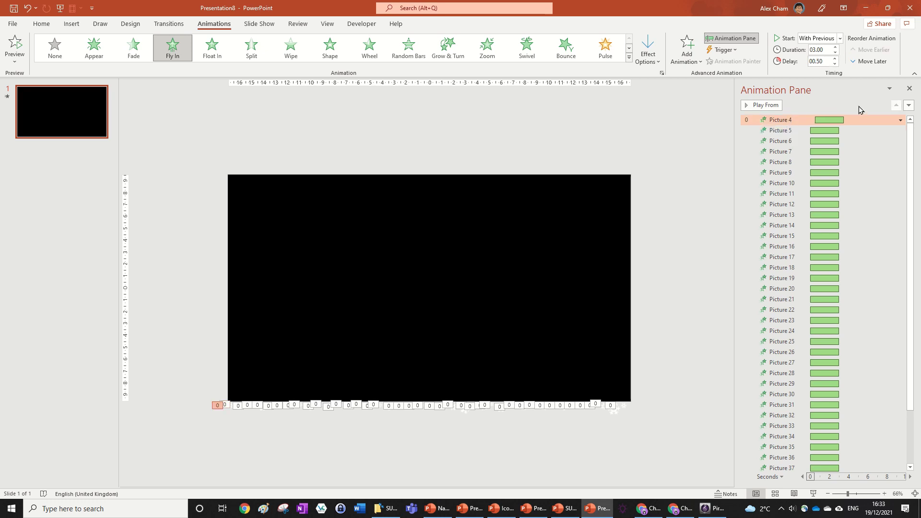
- Stagger the delays of Picture 5 through Picture 12 between about 1.1 and 7.3 seconds, with 2.3 seconds for Picture 6 and 7.3 for Picture 12
click(816, 130)
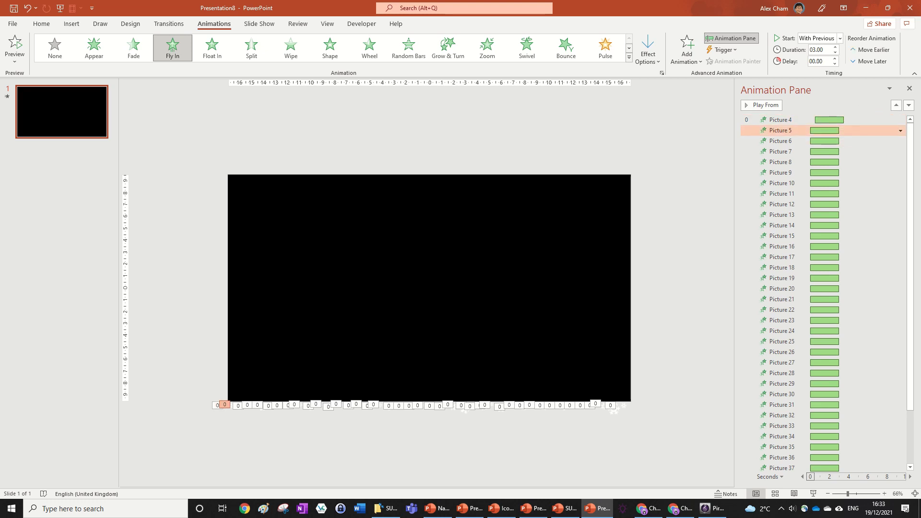
click(834, 65)
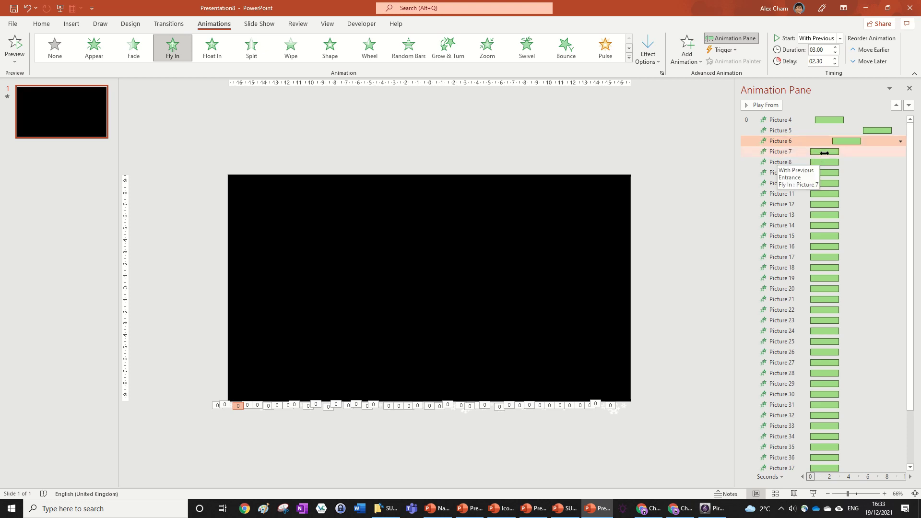
drag(827, 153, 883, 175)
drag(821, 184, 868, 205)
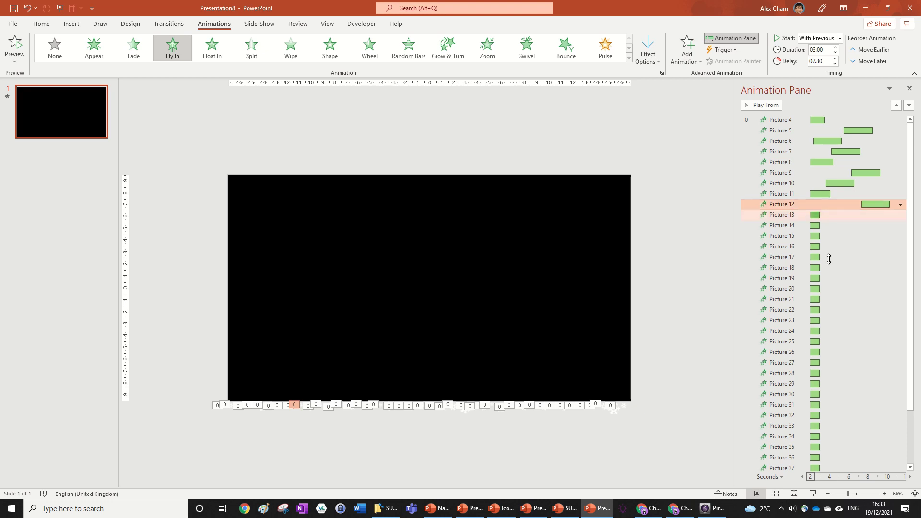
- Widen the animation timeline and set delays of about 3, 8.5, 5.8, 2.3 and 9.1 seconds for Pictures 13, 14, 16, 17 and 18
drag(736, 164, 668, 161)
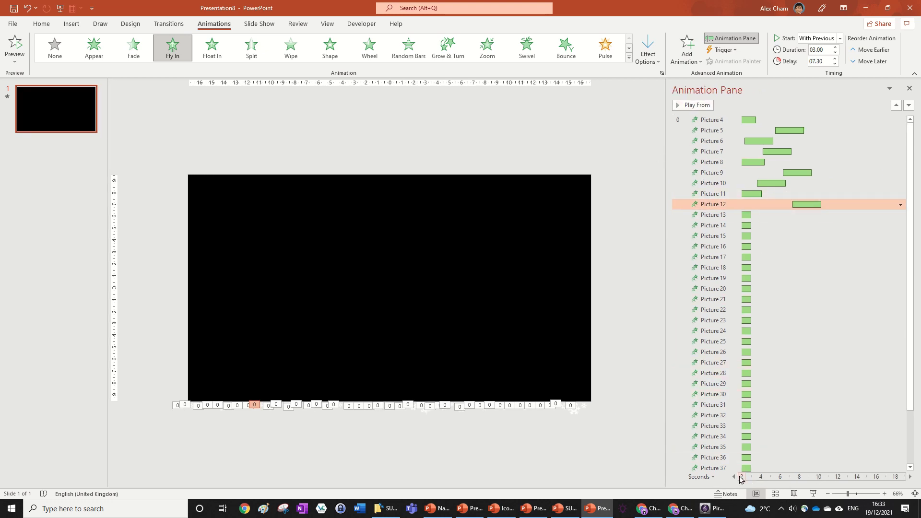
drag(739, 477, 670, 463)
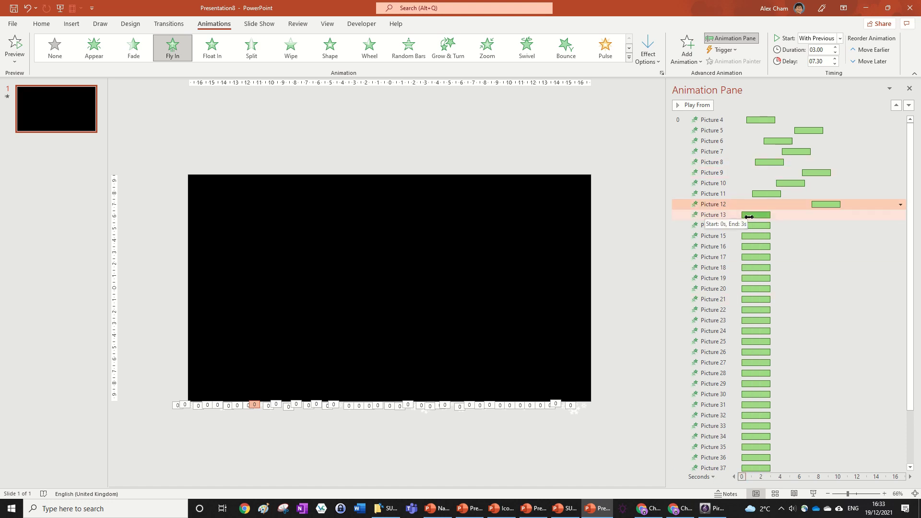
drag(749, 217, 838, 225)
click(754, 237)
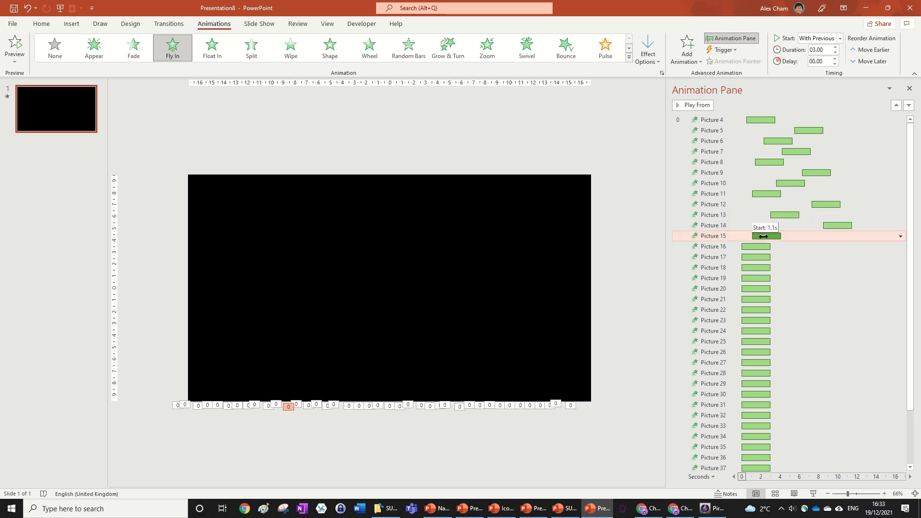
drag(759, 248, 816, 247)
drag(756, 257, 843, 269)
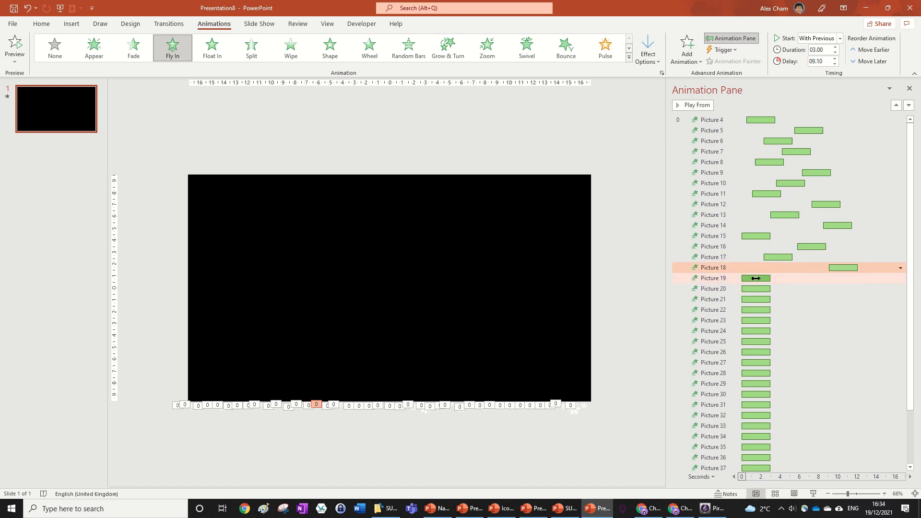
- Set animation delays of about 6, 4.6, 2.6, 8.3, 2.8, 5.2, 1 and 9.7 seconds for Picture 19 and Pictures 21 through 27
drag(756, 279, 813, 279)
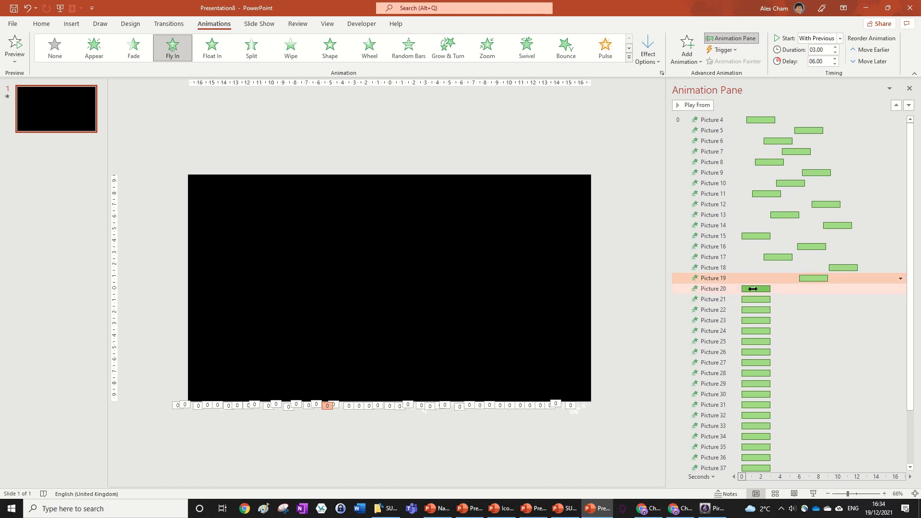
click(753, 289)
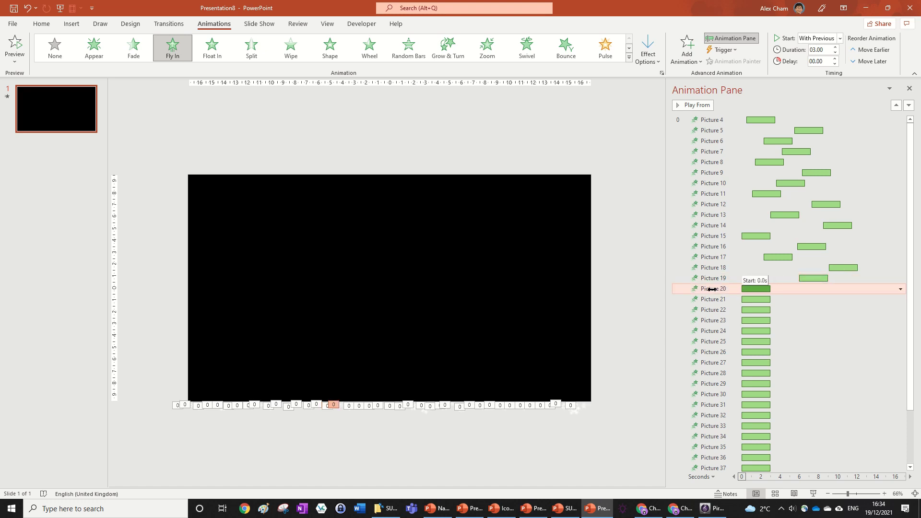
drag(758, 303, 836, 320)
drag(752, 330, 849, 362)
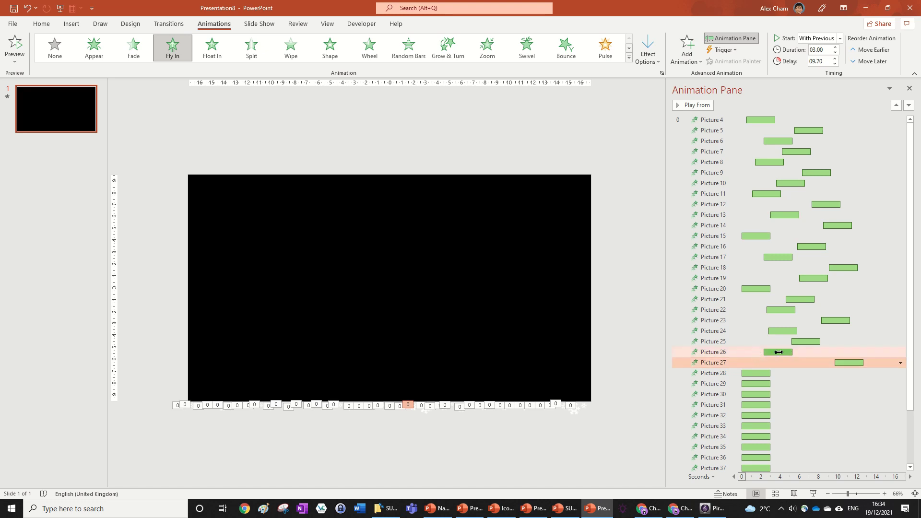
click(775, 352)
drag(771, 351, 758, 352)
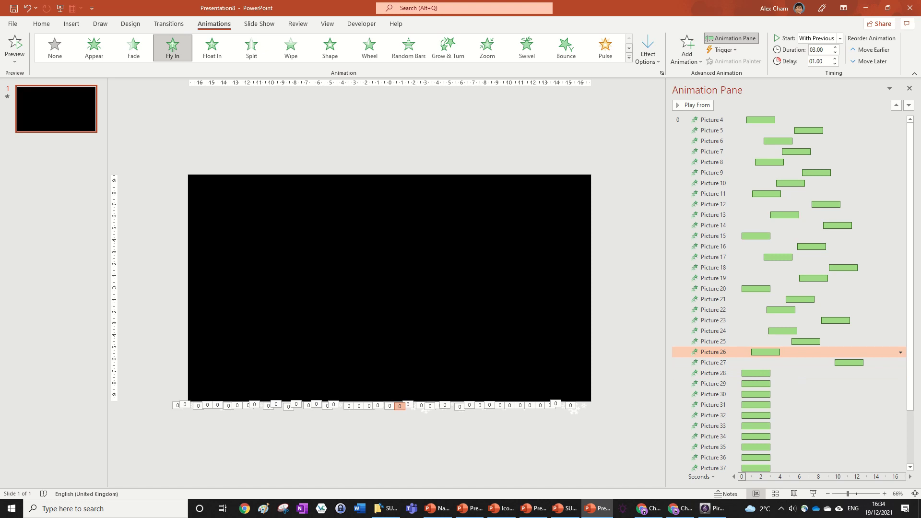
- Set delays of about 6.8, 0.3, 9, 3.7 and 7.2 seconds for Pictures 28 through 32, and about 8.5 seconds for Picture 9
key(alt+Tab)
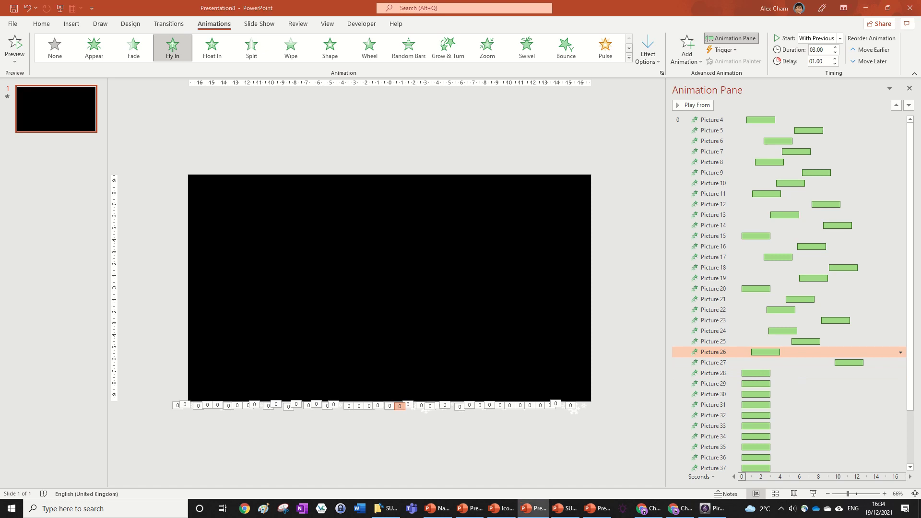
drag(763, 374, 824, 373)
drag(751, 383, 844, 393)
drag(760, 408, 805, 415)
drag(818, 171, 839, 173)
drag(801, 414, 824, 415)
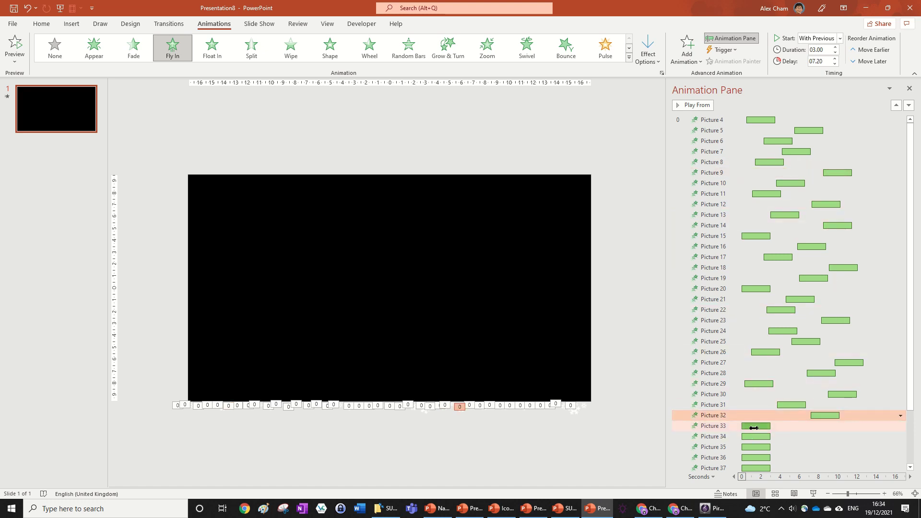
- Set delays of about 1.8, 5.8, 1, 7.2, 3.5, 9.9, 5.4, 2.3, 8.7, 5.8 and 0.5 seconds for Pictures 33 through 43
drag(754, 427, 812, 436)
drag(758, 447, 776, 467)
scroll(817, 420, down, 2)
drag(777, 403, 851, 415)
drag(758, 425, 840, 445)
mouse_move(757, 457)
mouse_down()
mouse_move(812, 456)
mouse_move(758, 467)
mouse_move(774, 467)
mouse_move(766, 464)
mouse_up()
- Preview the staggered snowflake animations briefly and stop the playback
click(594, 208)
click(690, 107)
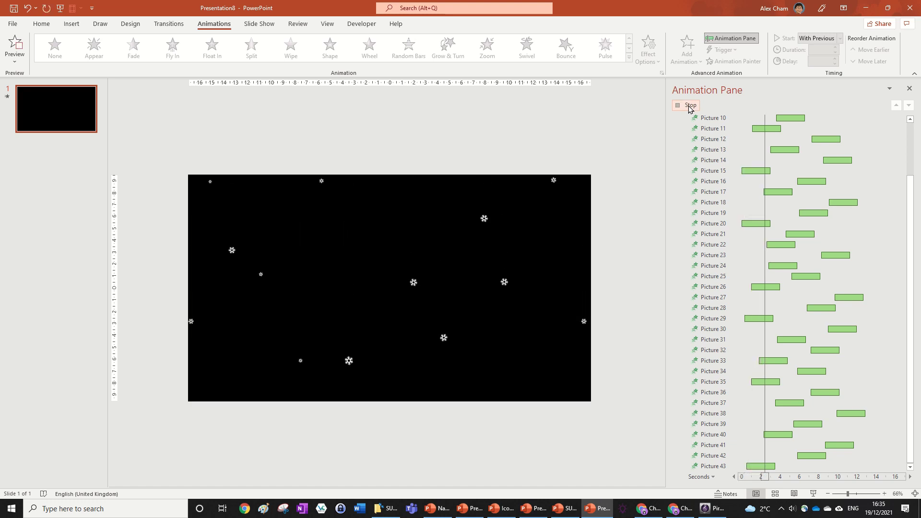
click(689, 107)
- Shift the leftmost snowflake, Picture 4, right so that it lies just below the slide's lower-left corner
drag(189, 420, 164, 370)
click(193, 408)
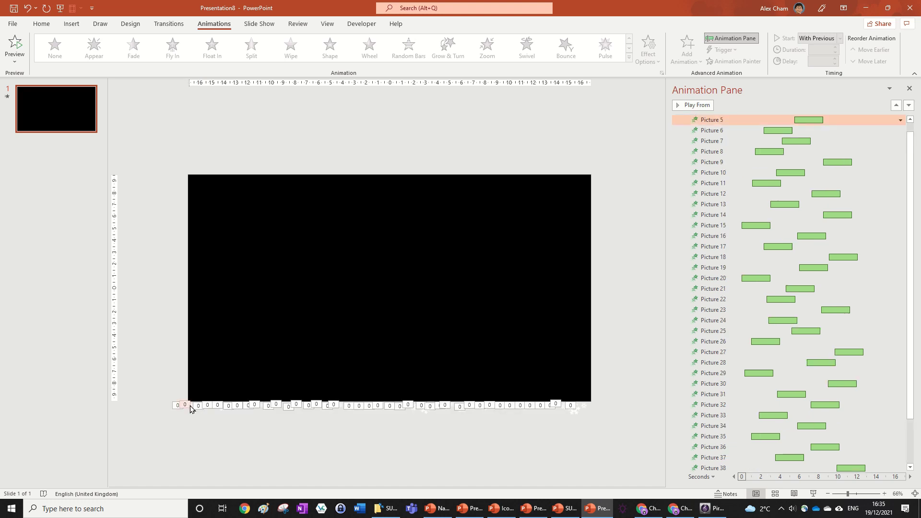
drag(180, 427, 203, 368)
scroll(214, 382, up, 10)
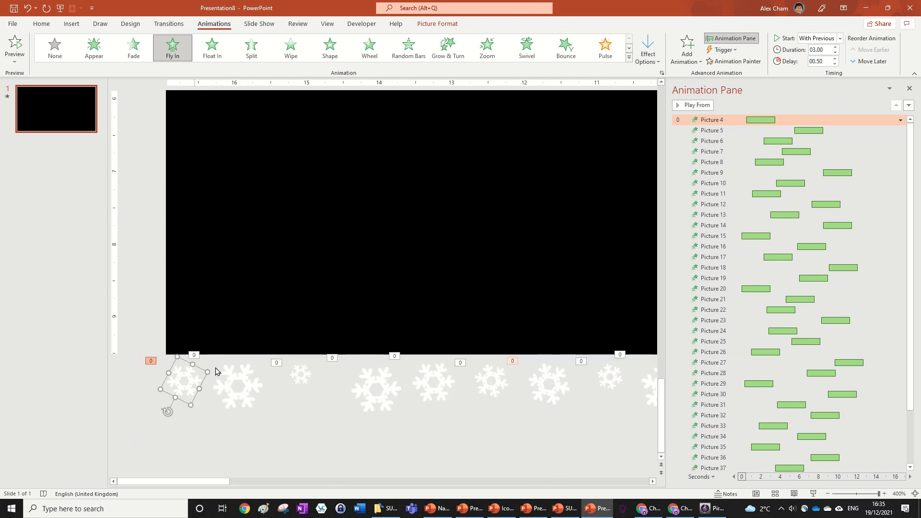
mouse_move(202, 368)
mouse_down()
mouse_move(220, 369)
mouse_move(211, 370)
mouse_up()
click(375, 435)
- Play all of the slide's animations to check the falling snow
scroll(375, 435, down, 7)
scroll(632, 213, down, 2)
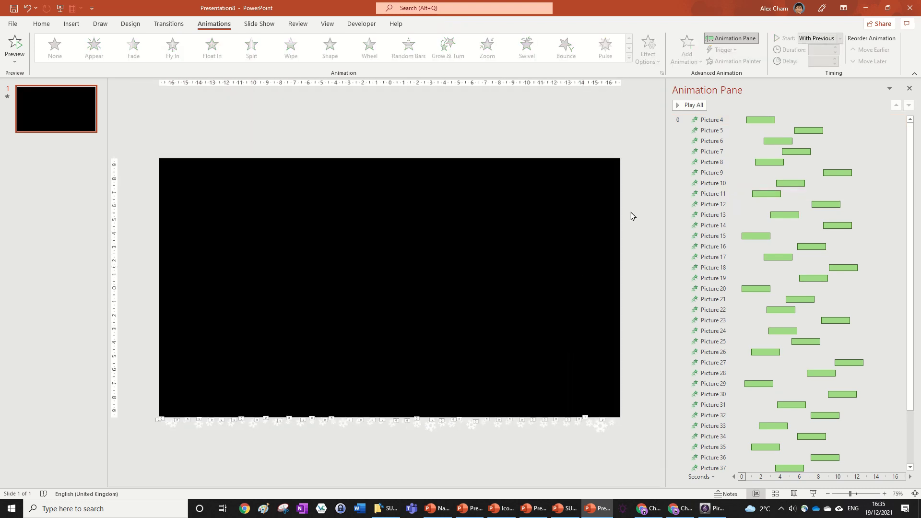
click(706, 109)
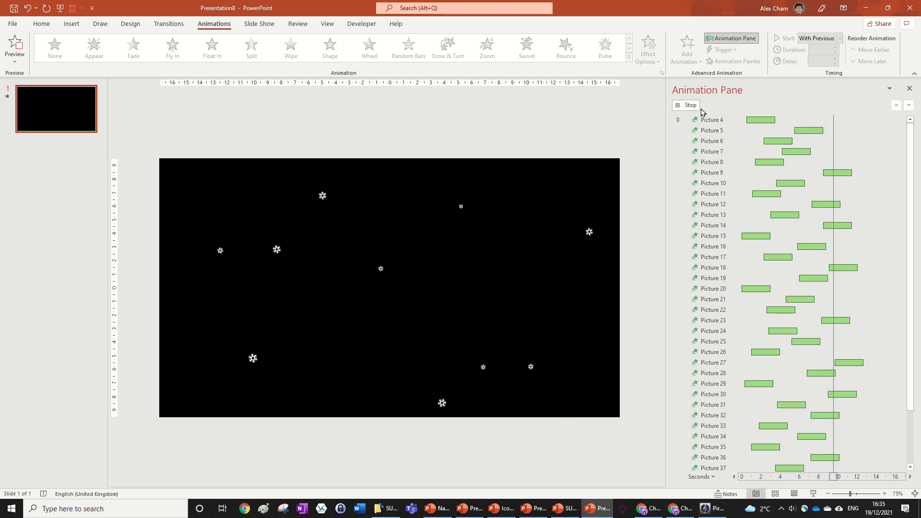
click(649, 143)
- Set the duration to 3.25 seconds for Pictures 5, 8, 11, 12, 14, 19, 22, 24, 28, 29, 32, 35, 38, 39, 41 and 43
click(743, 131)
ctrl+click(735, 163)
ctrl+click(728, 228)
ctrl+click(720, 206)
ctrl+click(711, 279)
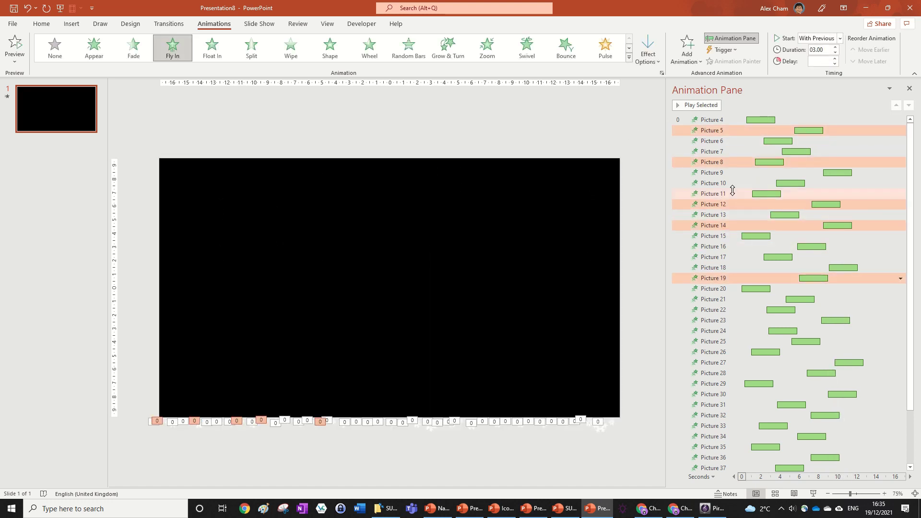
ctrl+click(733, 192)
ctrl+click(730, 329)
ctrl+click(732, 373)
ctrl+click(721, 310)
ctrl+click(715, 415)
ctrl+click(709, 446)
ctrl+click(710, 384)
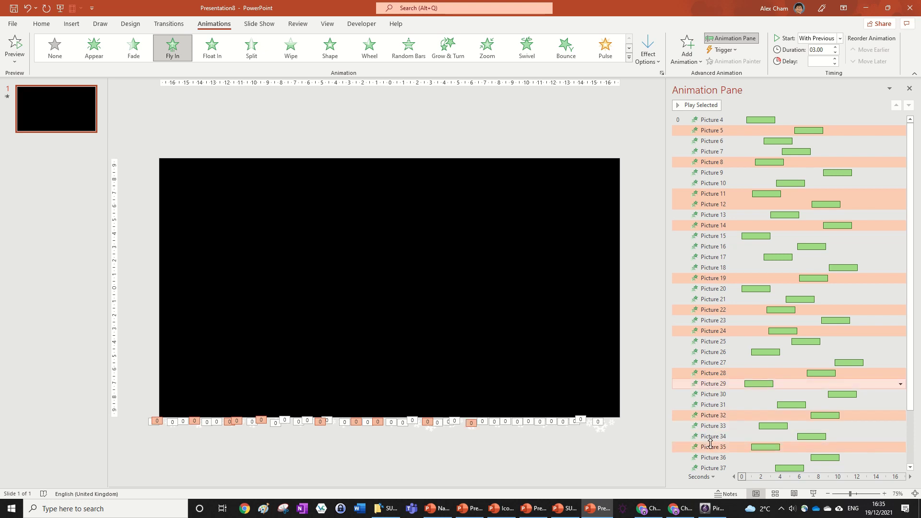
ctrl+click(711, 457)
scroll(816, 315, down, 3)
ctrl+click(710, 422)
ctrl+click(710, 444)
ctrl+click(729, 393)
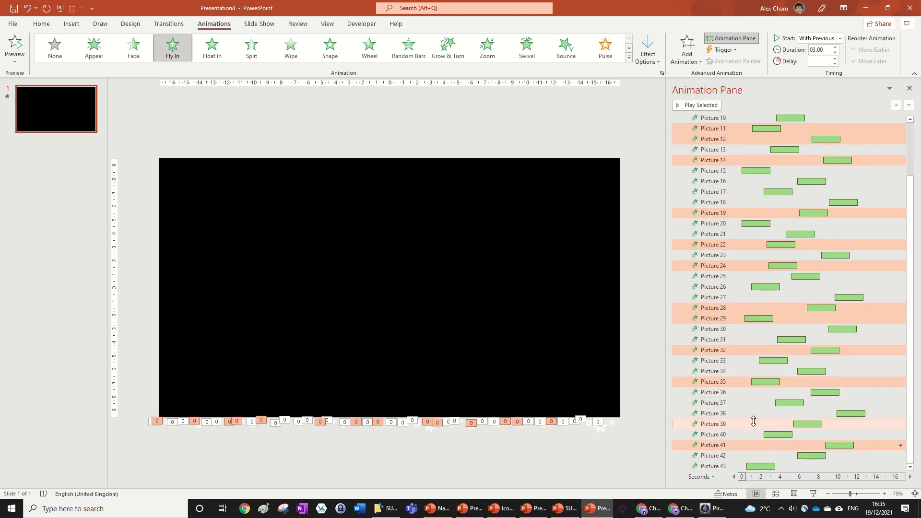
ctrl+click(754, 422)
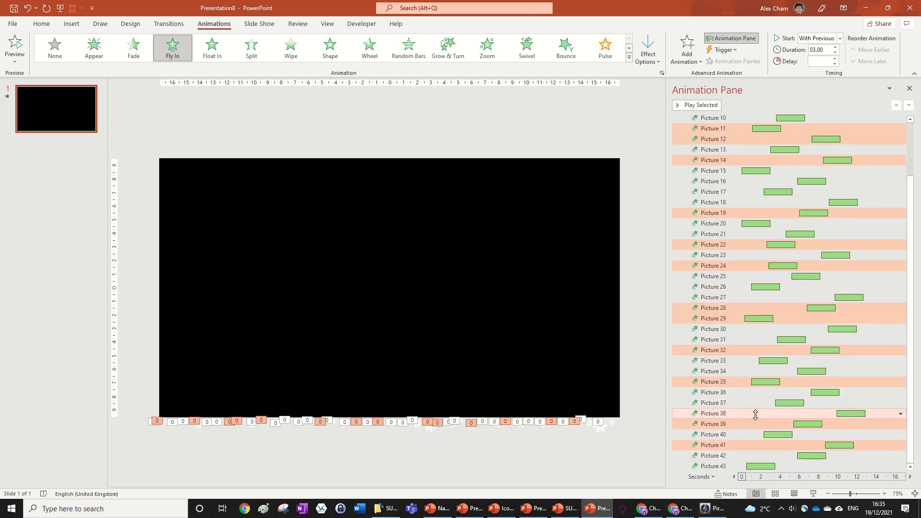
ctrl+click(719, 466)
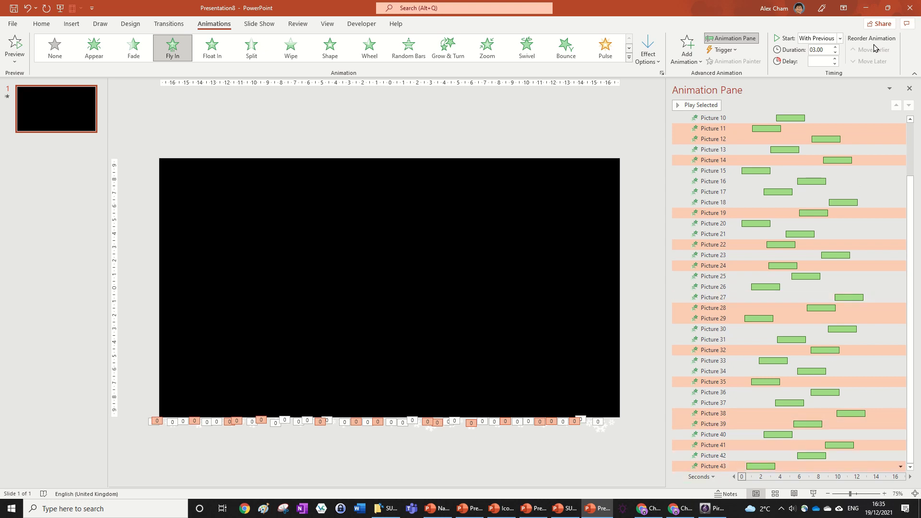
click(837, 48)
- Set the animation durations of Pictures 13 and 18 to about 2.5 seconds and of Picture 11 to about 3.75 seconds
click(742, 151)
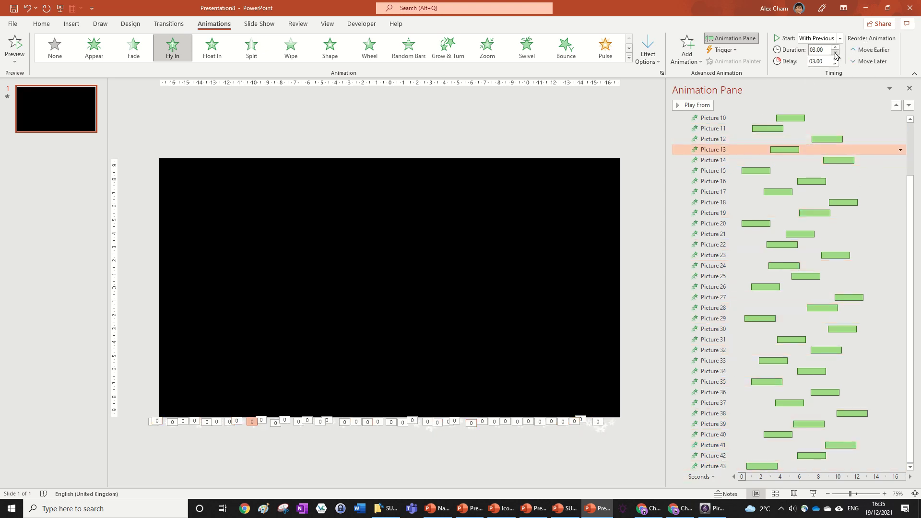
click(743, 128)
double_click(836, 47)
click(812, 200)
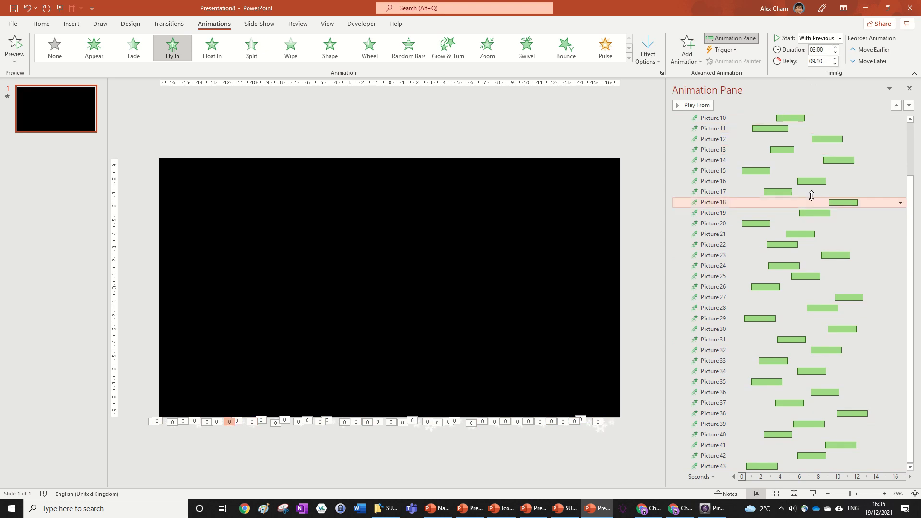
double_click(837, 52)
- Set the animation durations of Picture 24 to about 3.5, Picture 26 to about 3.75 and Picture 30 to 2.75 seconds
click(860, 266)
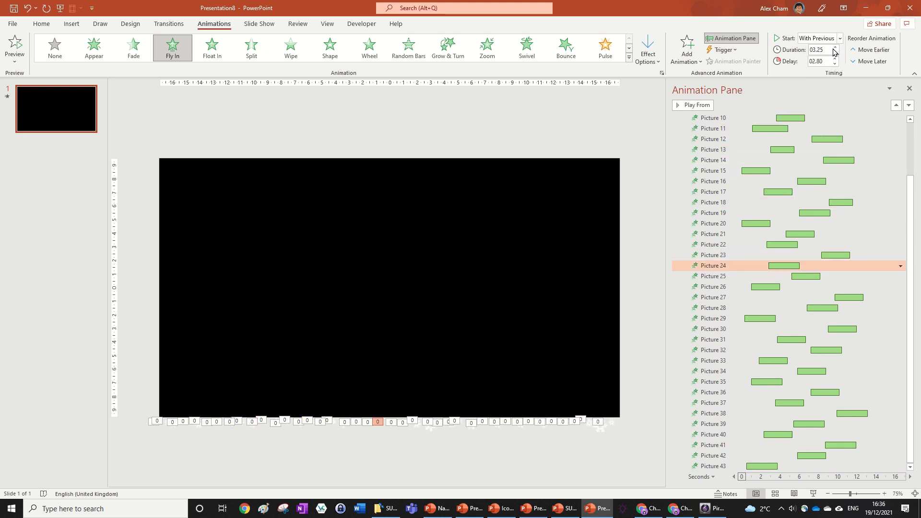
click(831, 286)
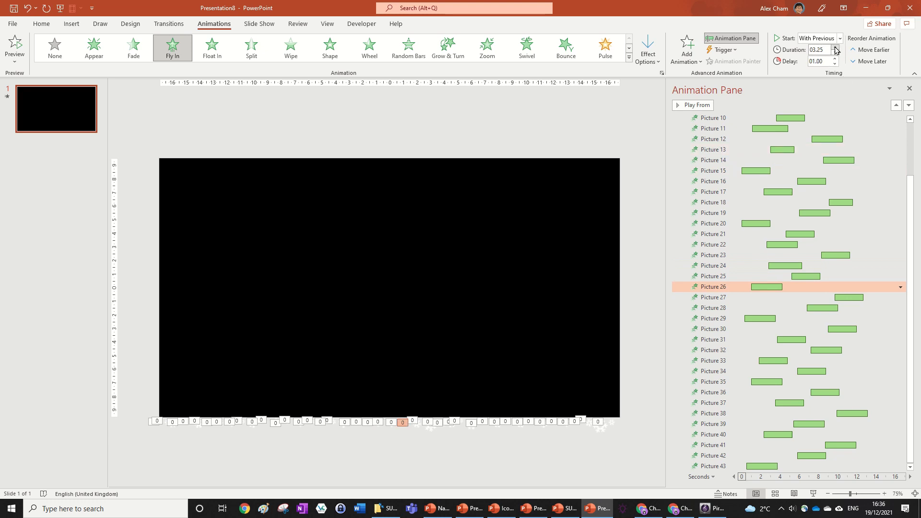
double_click(836, 47)
click(879, 327)
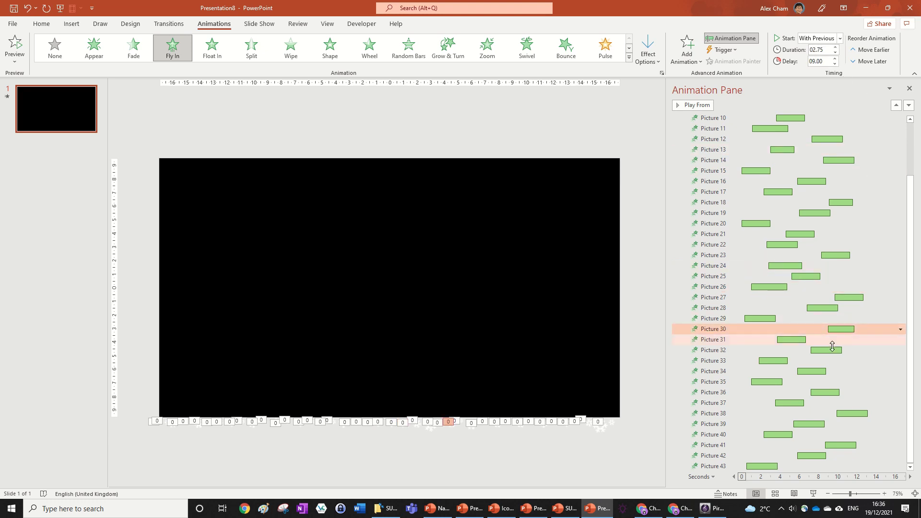
- Lengthen the Fly In animation of Picture 29 to a duration of 6 seconds
click(834, 318)
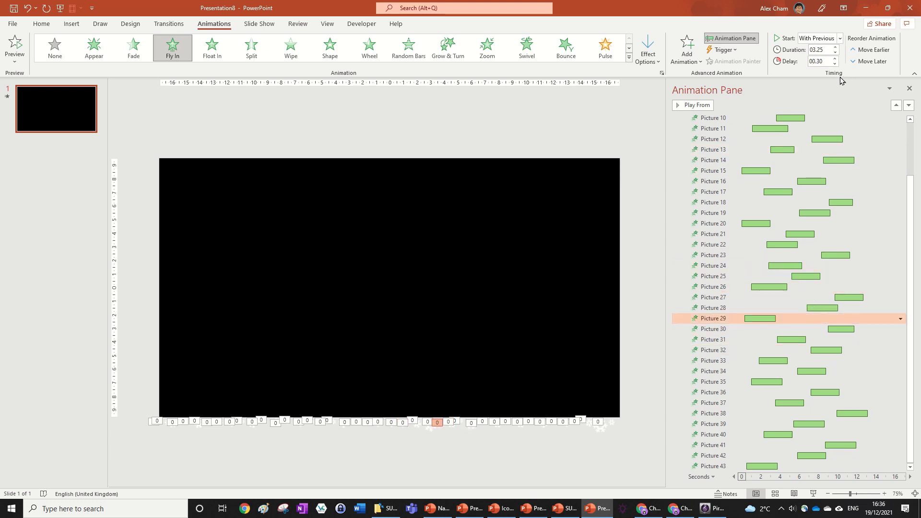
click(836, 48)
click(836, 48)
click(835, 48)
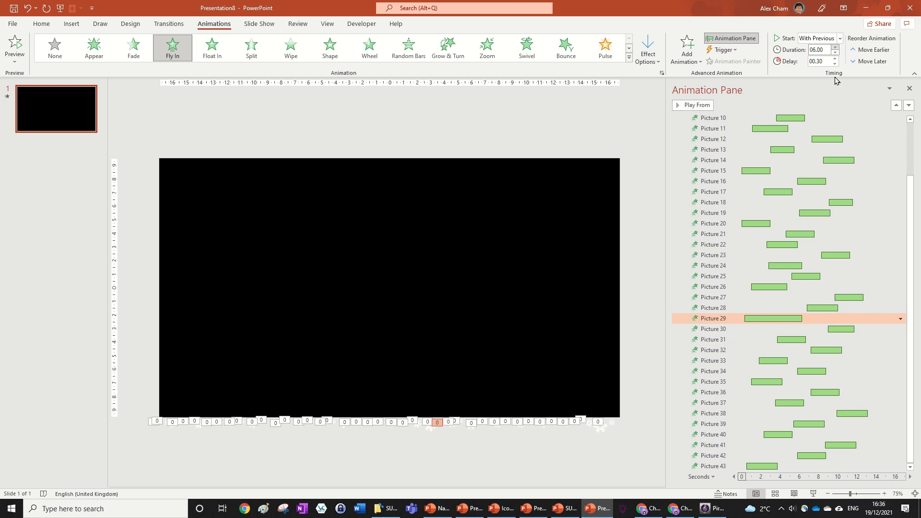
- Set the animation duration of Picture 36 to 2.5 seconds and of Pictures 37 and 42 to 2.75 seconds
click(754, 389)
click(836, 53)
click(835, 54)
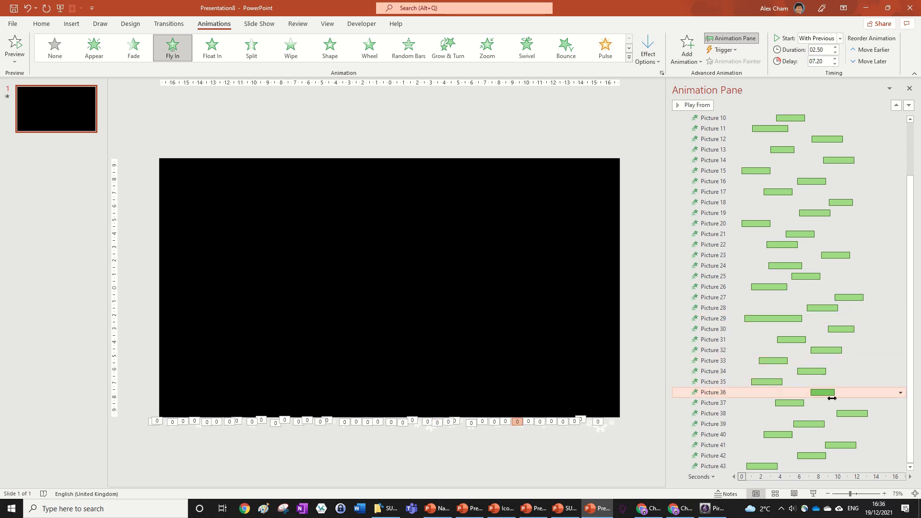
click(829, 403)
click(835, 53)
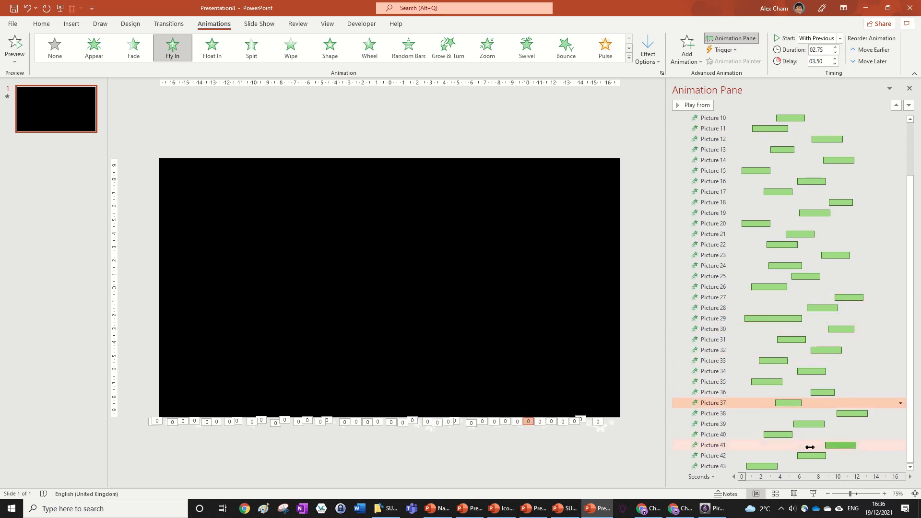
click(827, 456)
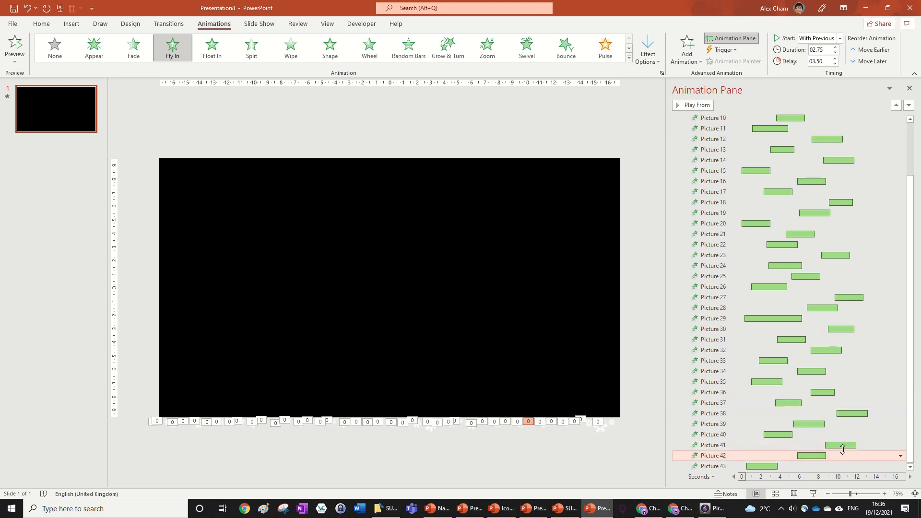
- Set the animation durations of Picture 10 to about 3.25, Picture 4 to 2.5 and Picture 43 to 3.75 seconds
click(802, 126)
scroll(821, 219, up, 2)
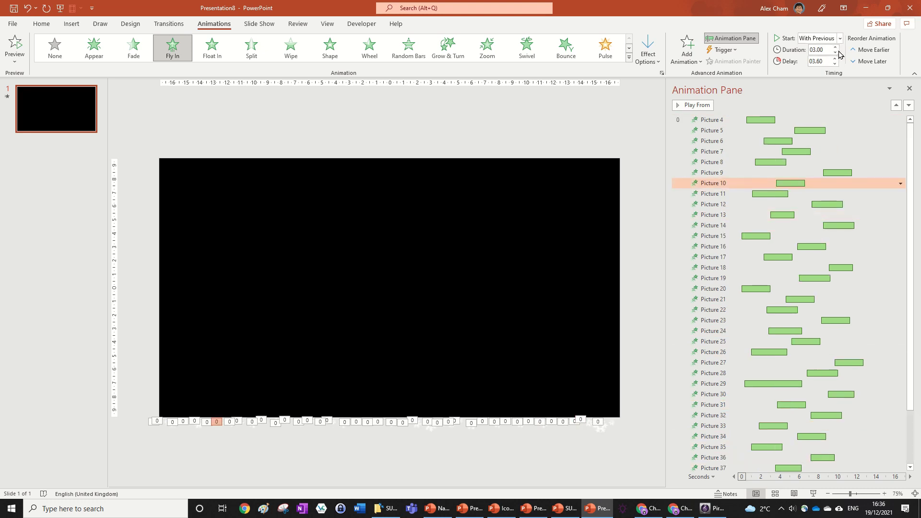
click(853, 121)
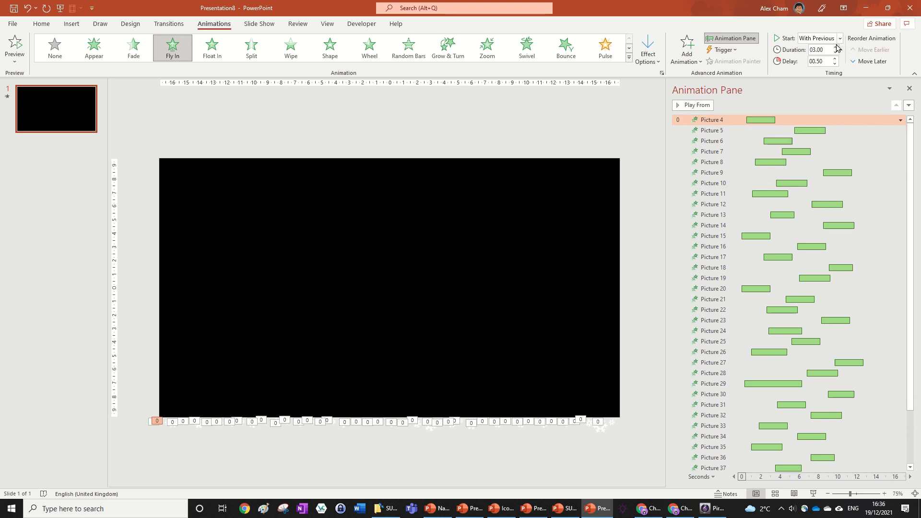
scroll(831, 267, down, 2)
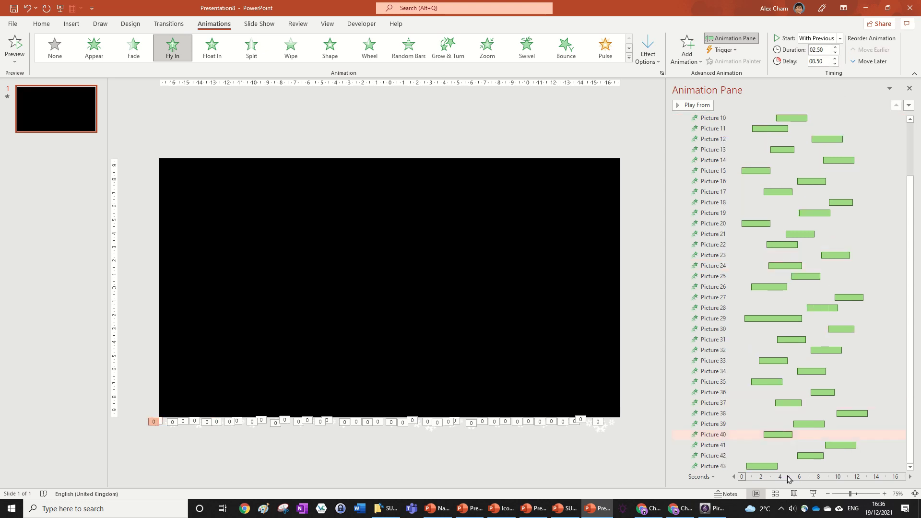
click(807, 467)
click(836, 48)
click(835, 47)
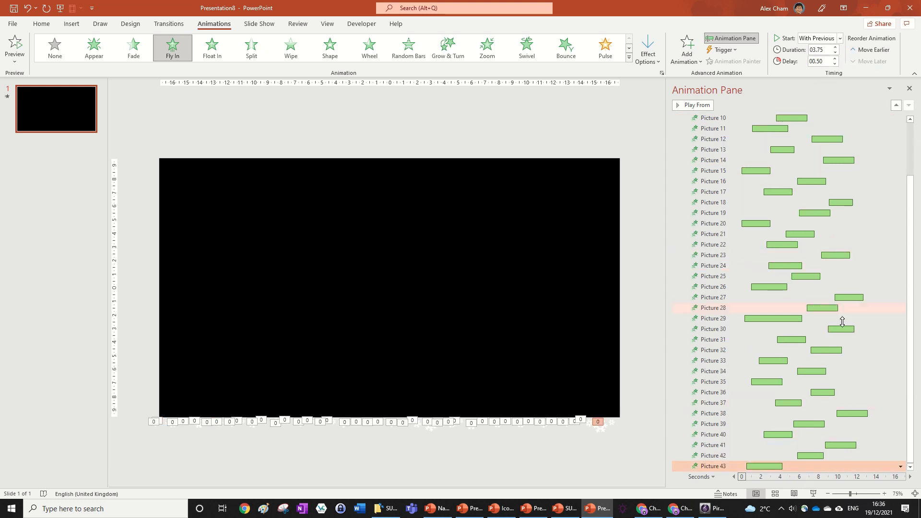
- Set the animation durations of Picture 22 to about 3.75, Picture 17 to about 2.75 and Picture 15 to about 3.5 seconds
scroll(842, 321, up, 2)
click(830, 310)
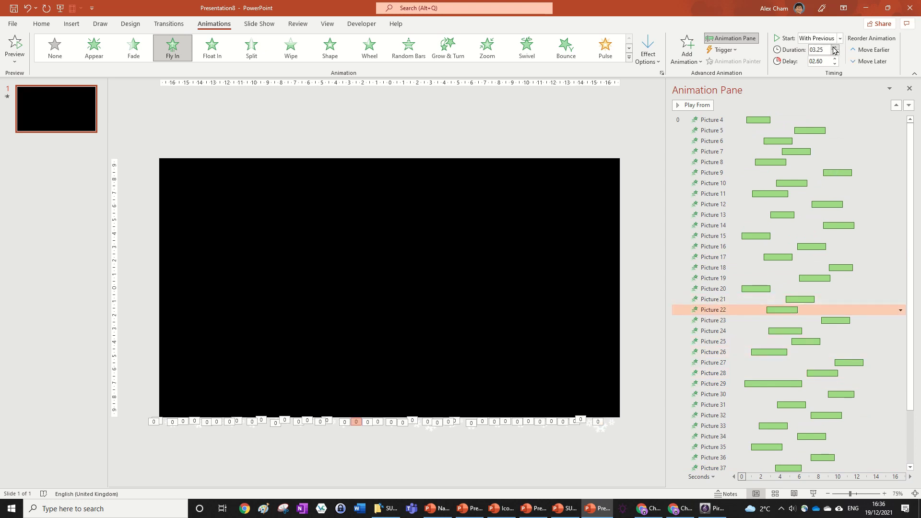
click(809, 258)
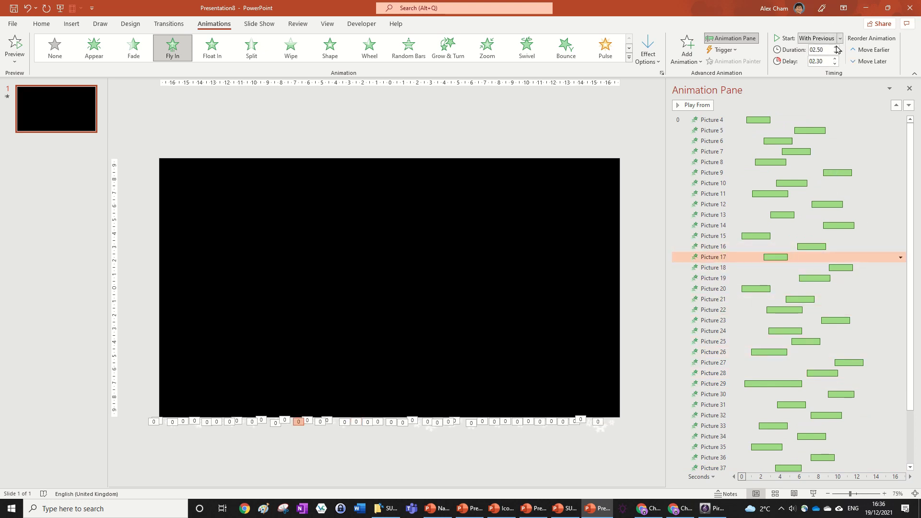
click(811, 236)
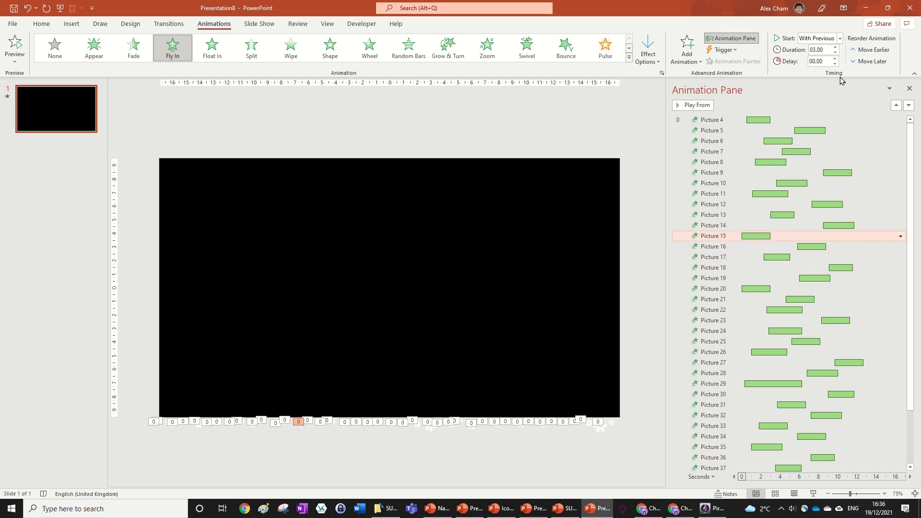
click(835, 53)
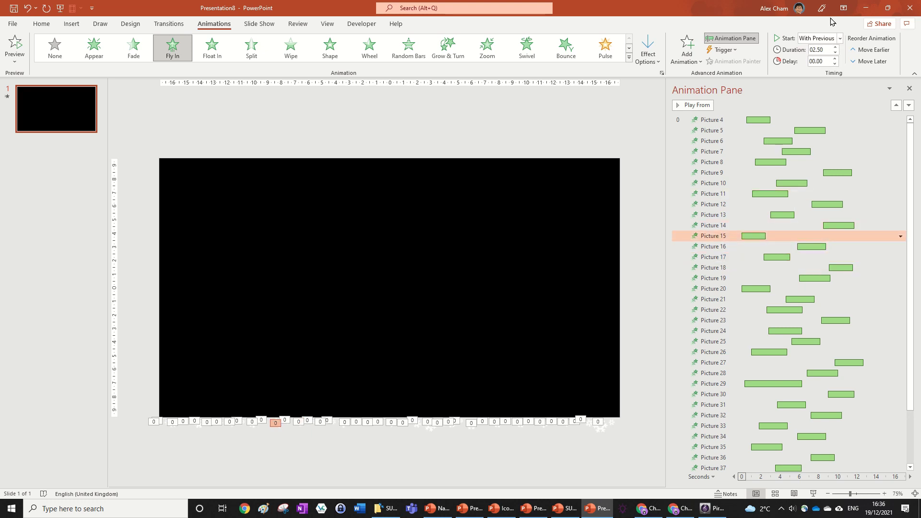
- Set the Fly In duration of Picture 28 to 3.5 seconds and of Picture 27 to 2.75 seconds
click(824, 319)
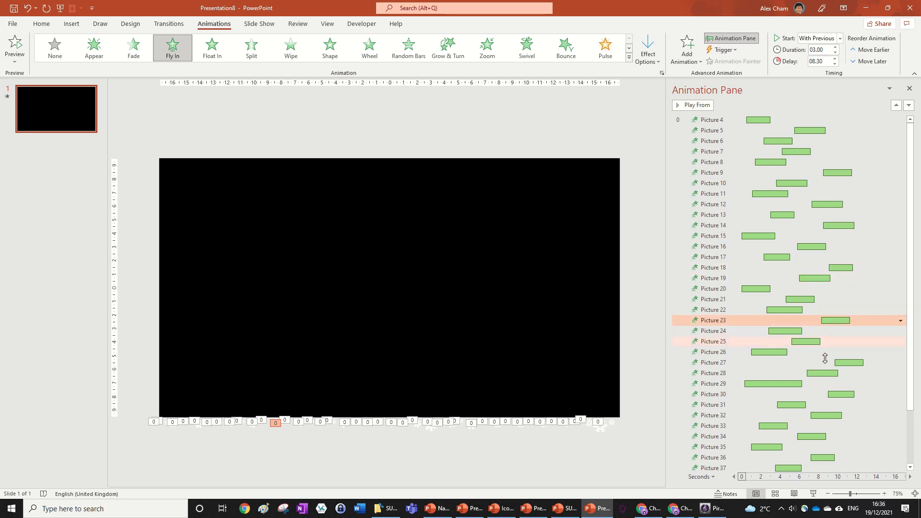
click(832, 292)
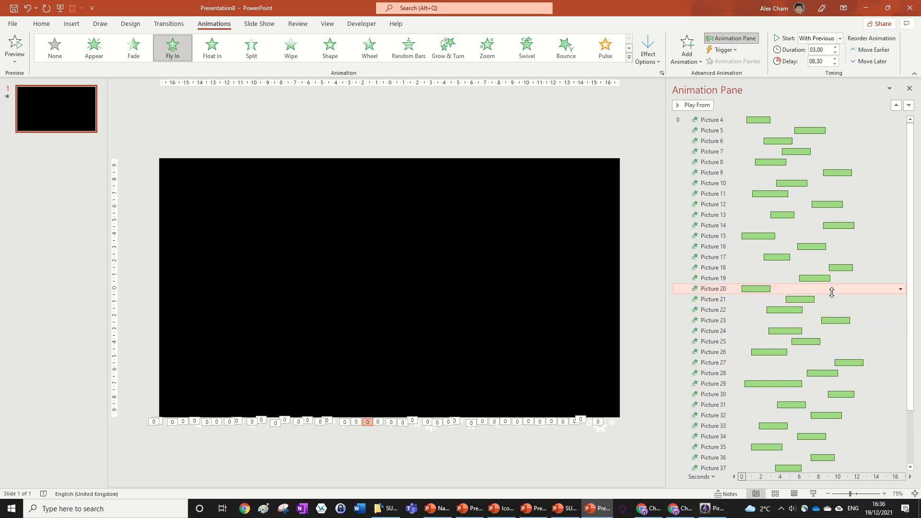
click(827, 373)
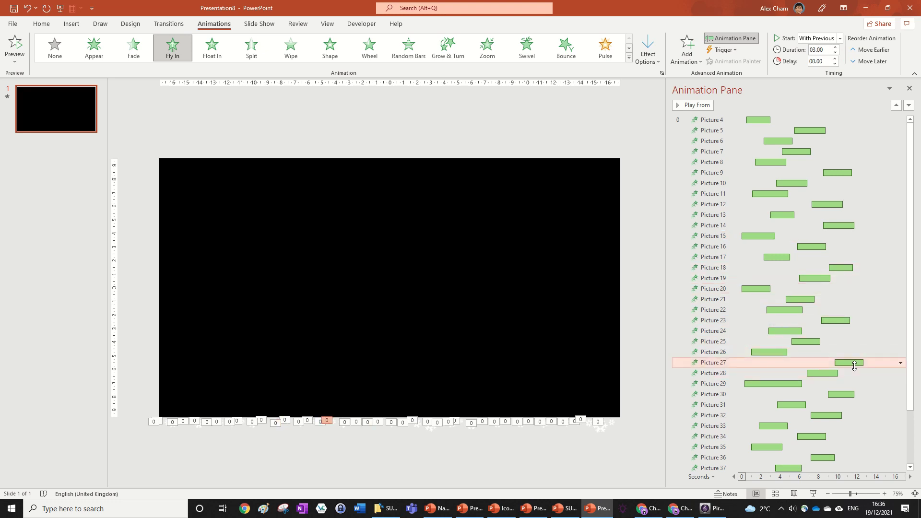
click(835, 52)
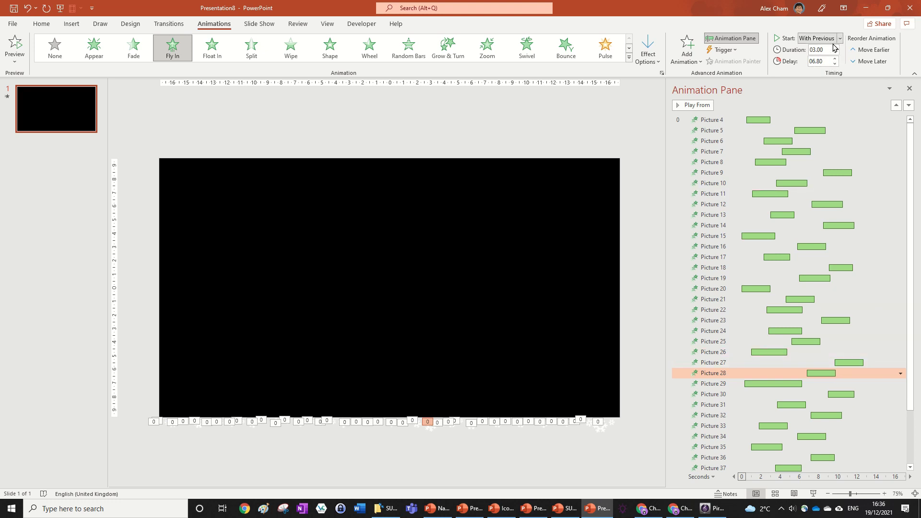
click(870, 364)
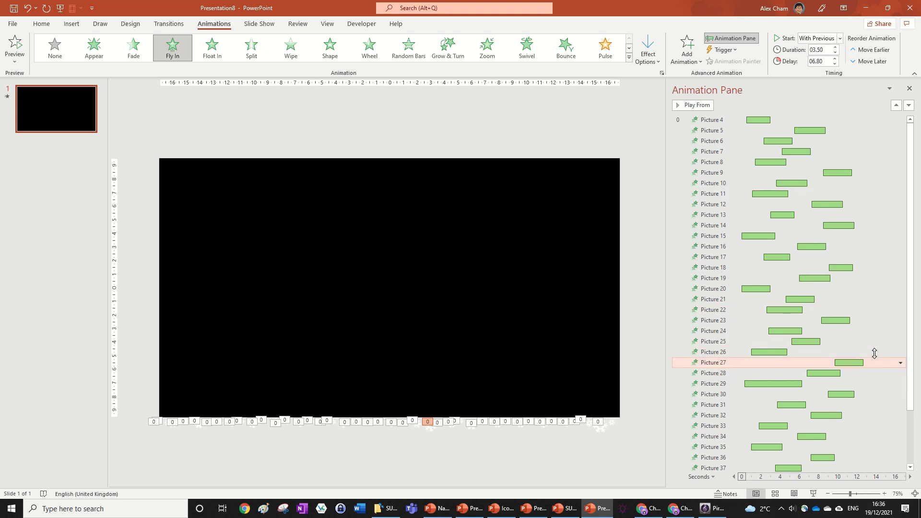
click(836, 53)
- Shorten the Fly In of Picture 23 to about 2.75 seconds and lengthen that of Picture 19 to about 3.5 seconds
click(861, 321)
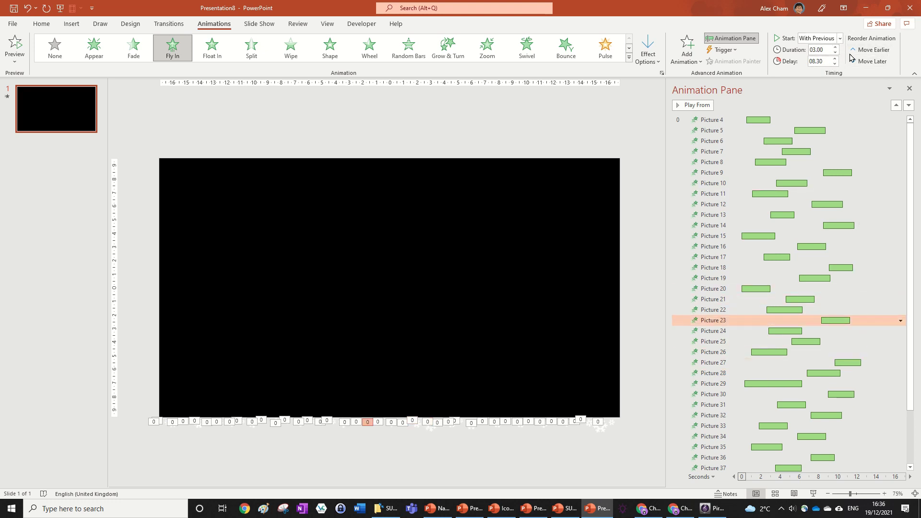
click(836, 52)
click(846, 278)
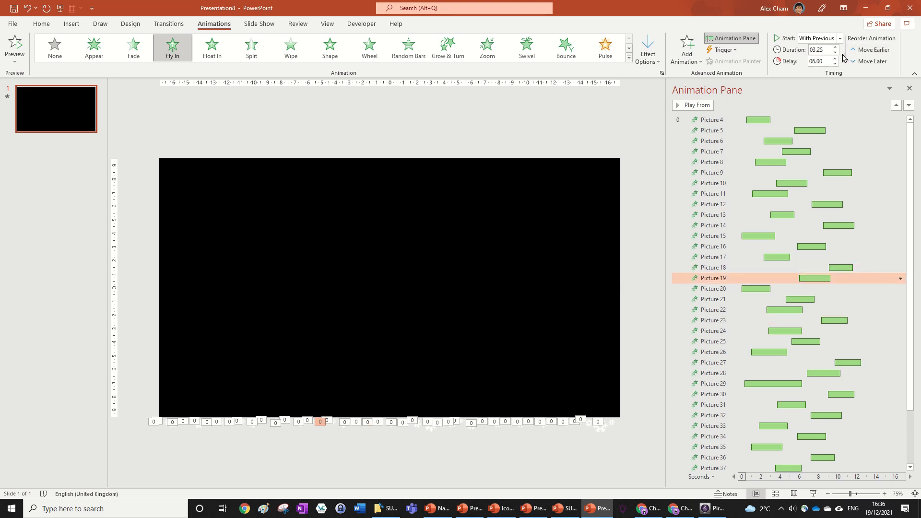
click(836, 48)
- Set the animation durations of Picture 14 to about 3, Picture 12 to about 3.5 and Picture 9 to about 2.75 seconds
click(874, 226)
click(836, 52)
click(852, 205)
click(835, 48)
click(868, 225)
click(868, 172)
click(836, 53)
click(840, 129)
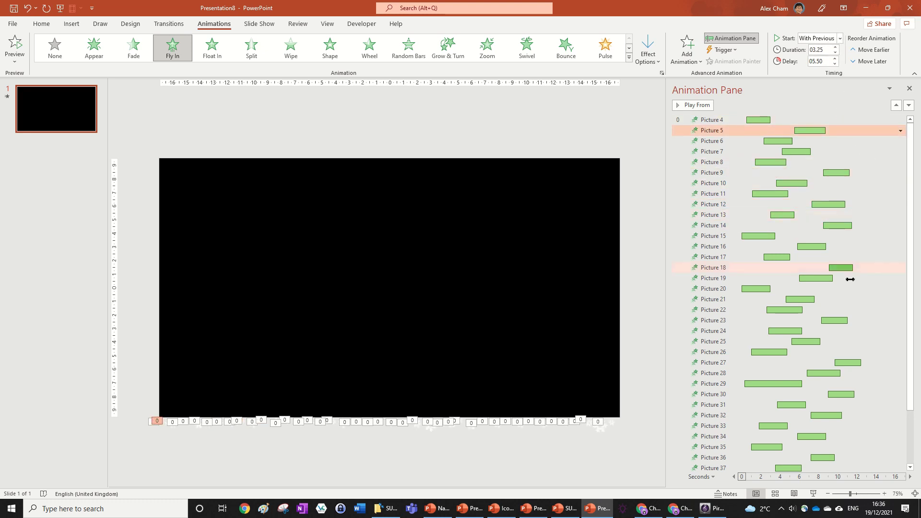
- Set the durations of Picture 34 to about 3.25 and Picture 41 to about 3.5 seconds, and play the whole animation
click(847, 374)
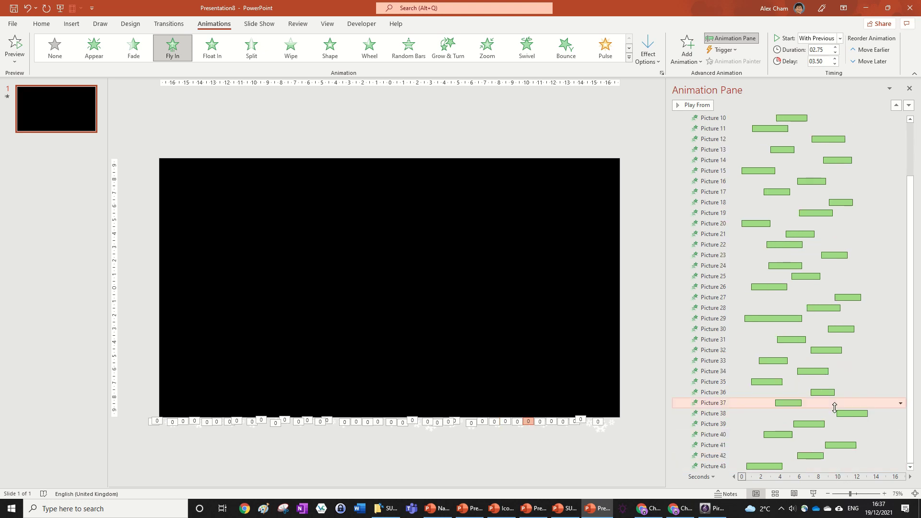
click(845, 455)
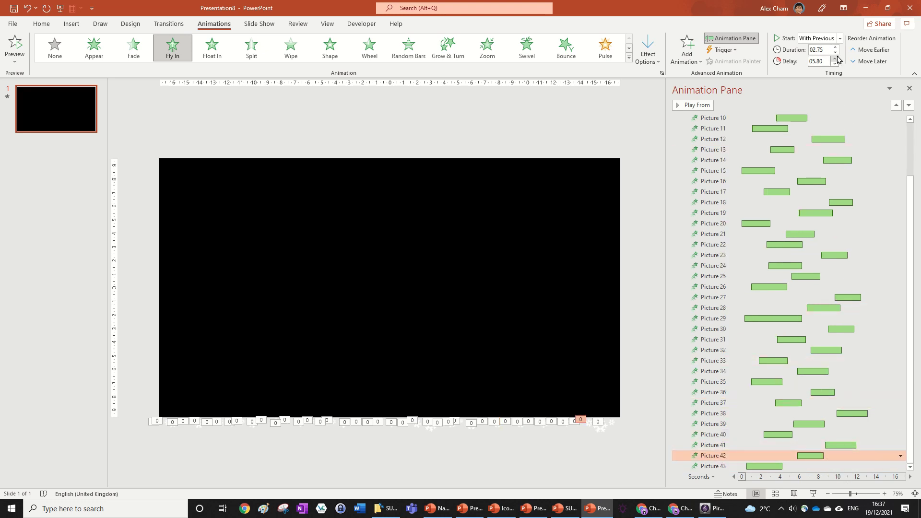
click(878, 448)
click(835, 47)
click(796, 466)
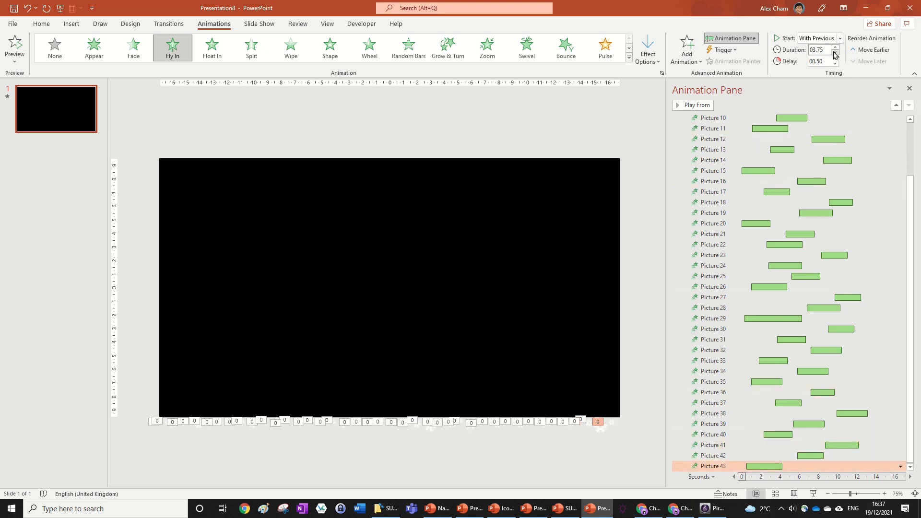
click(594, 145)
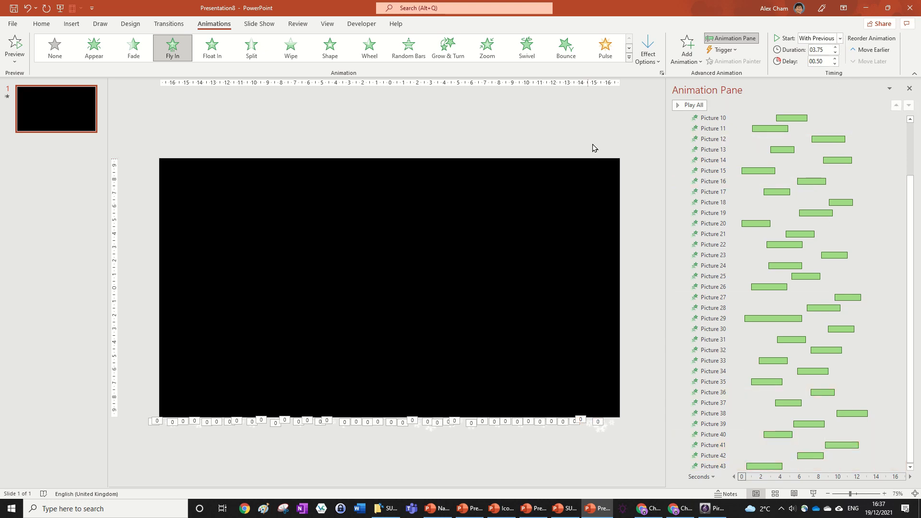
click(682, 108)
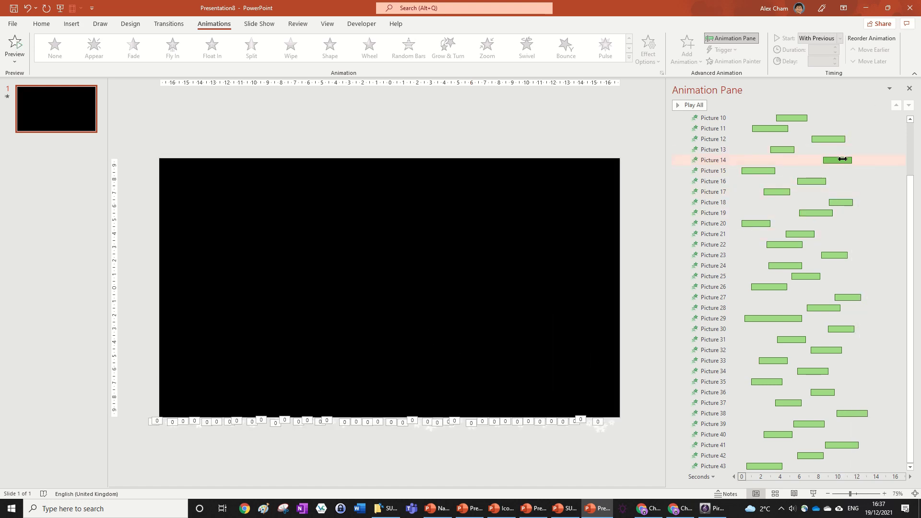
- Delay the starts of Picture 14 to about 10.6, Picture 27 to 12.1 and Picture 18 to about 10.3 seconds
drag(837, 159, 858, 168)
click(858, 299)
drag(859, 298, 881, 299)
drag(841, 202, 853, 202)
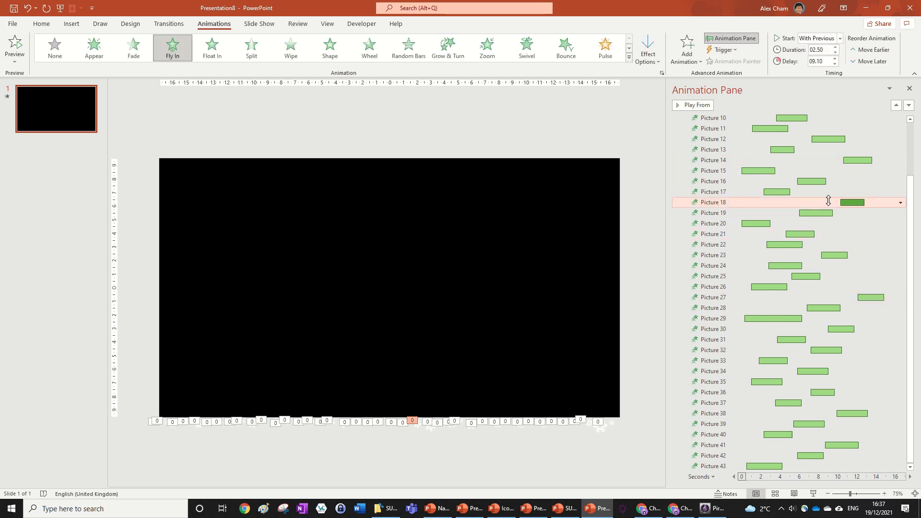
- Preview the whole animation and bring Picture 27 forward to a delay of 11.1 seconds
click(625, 109)
click(691, 107)
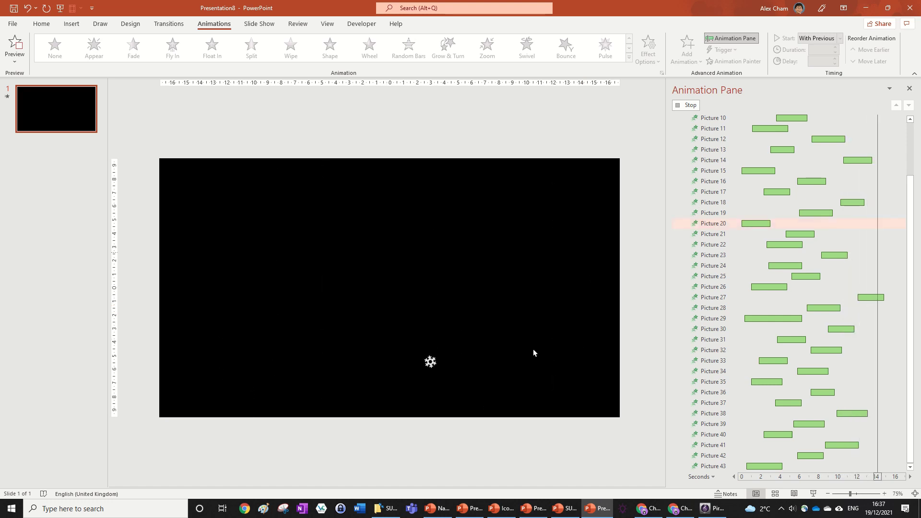
drag(452, 449, 412, 400)
click(434, 451)
click(428, 431)
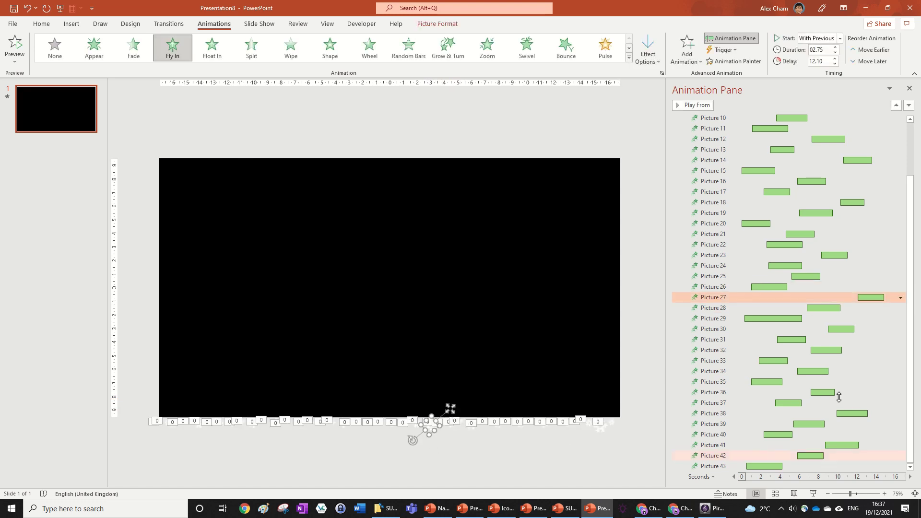
drag(872, 298, 863, 301)
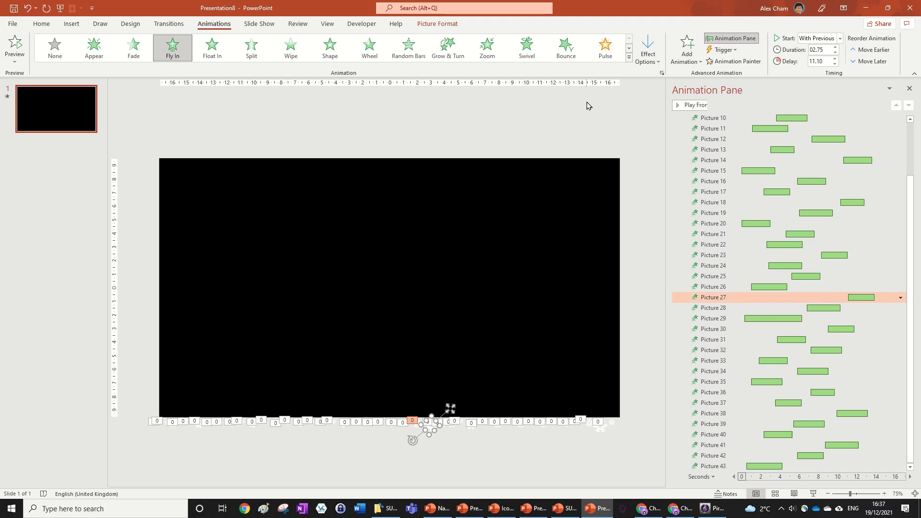
click(602, 114)
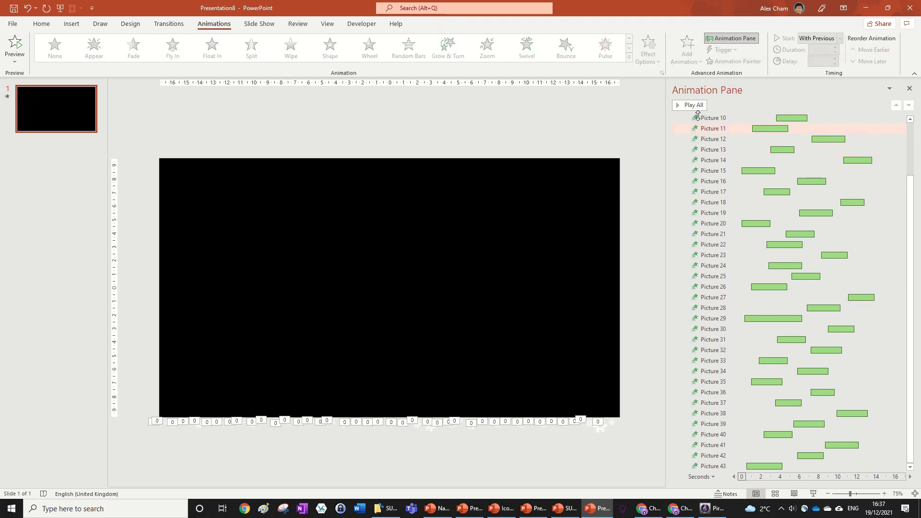
- Add a Spin emphasis animation to all snowflake pictures, starting With Previous and lasting 13.5 seconds
scroll(723, 222, up, 2)
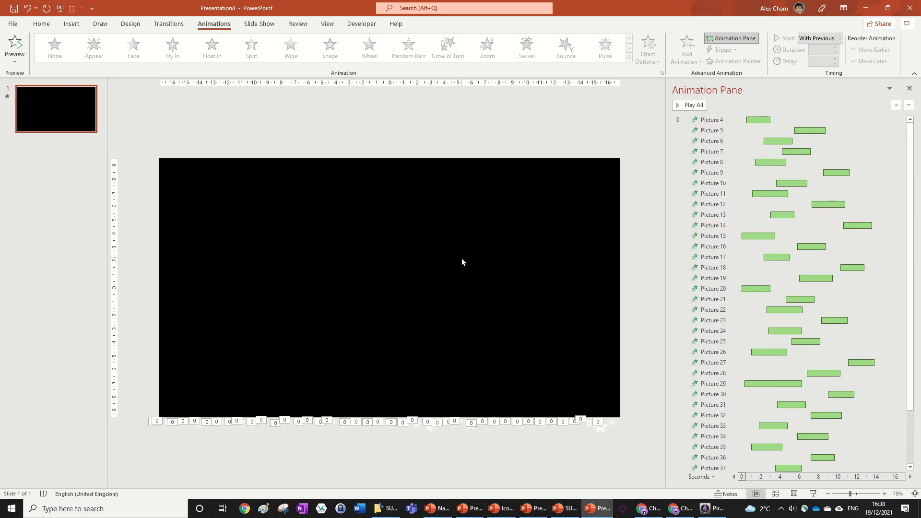
key(ctrl+a)
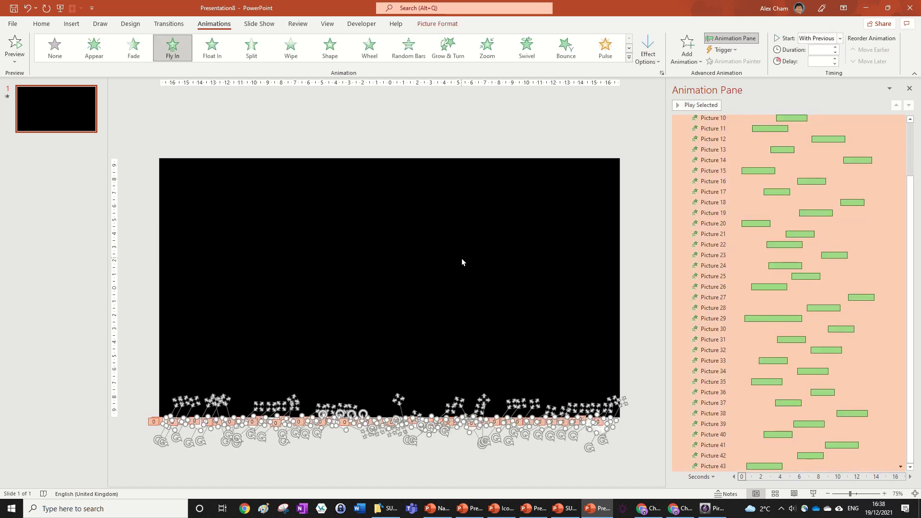
click(688, 46)
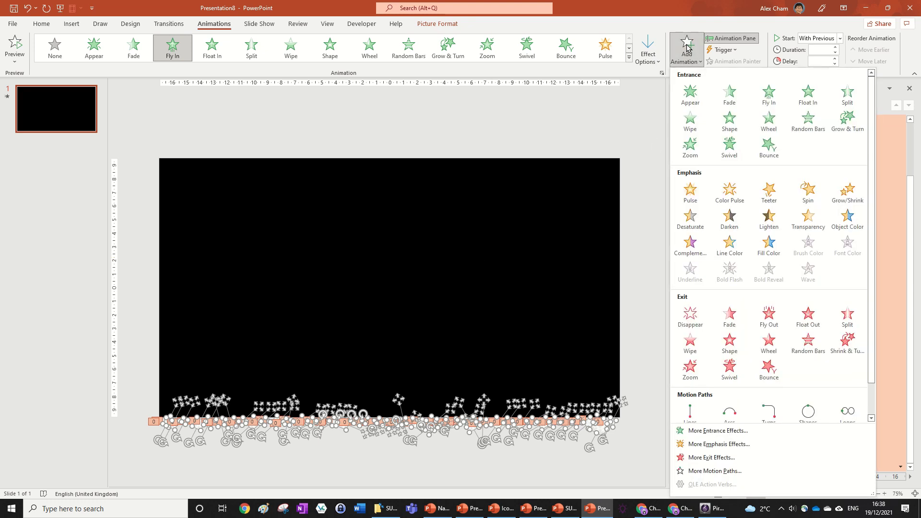
click(815, 201)
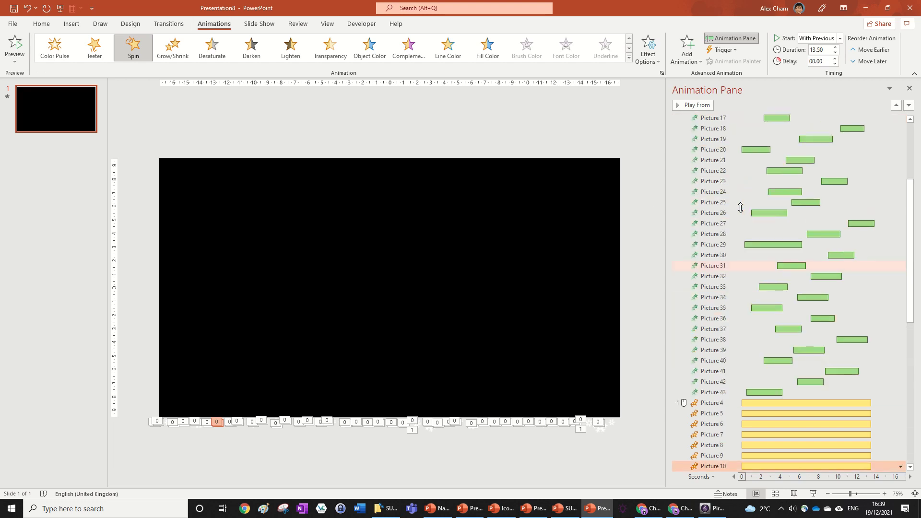
click(895, 405)
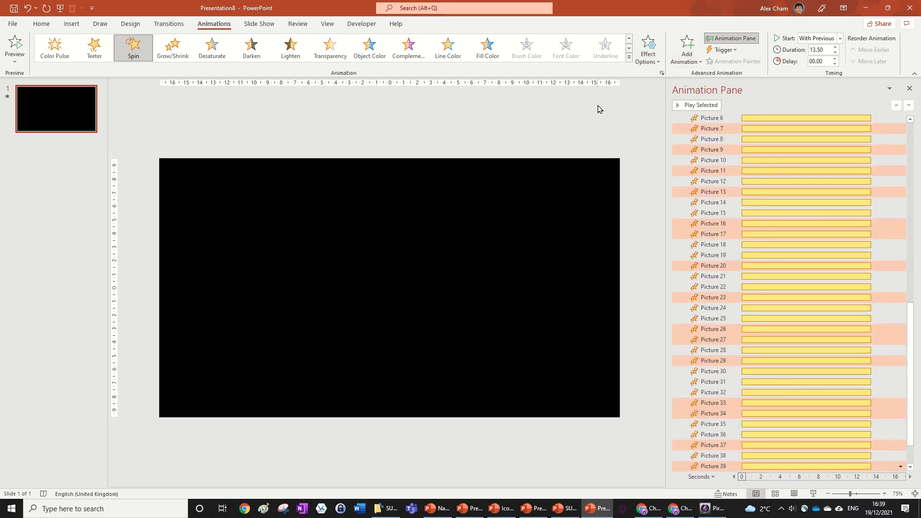
- Play all animations from the start to preview the snowflakes falling and spinning
scroll(753, 189, up, 15)
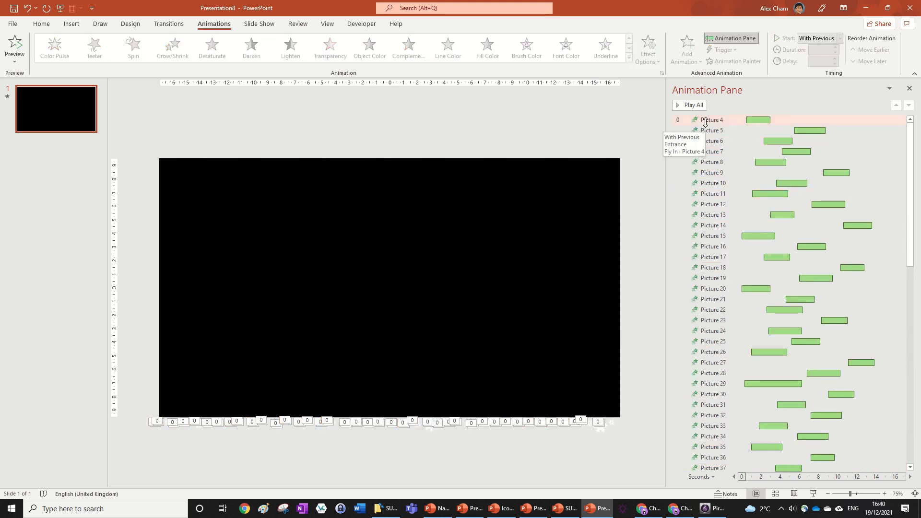
click(694, 109)
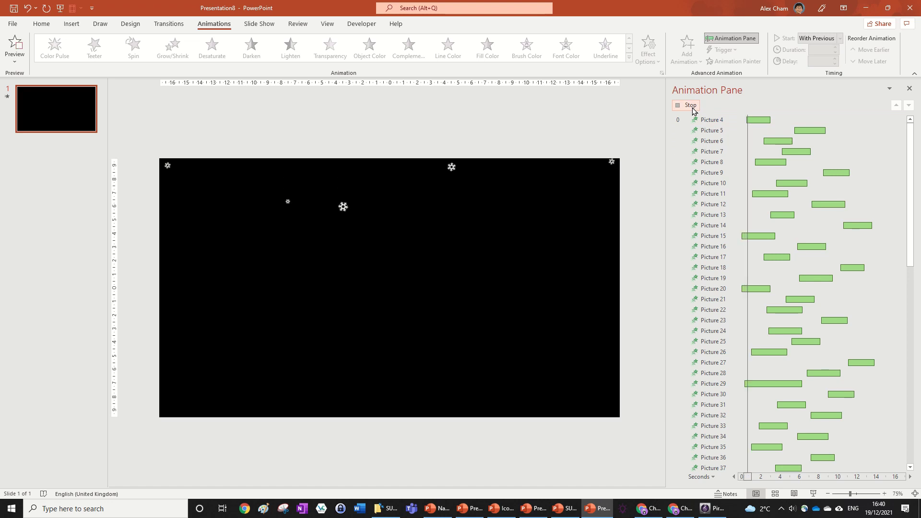